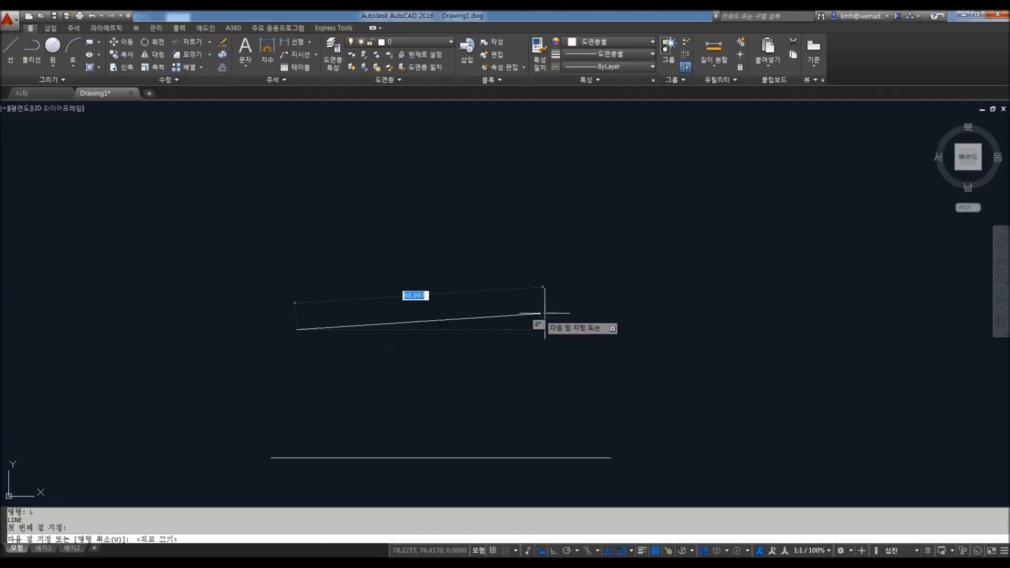
- Toggle Ortho mode off and on for the line in progress and enter a horizontal length of 5
{"action": "key", "text": "F8"}
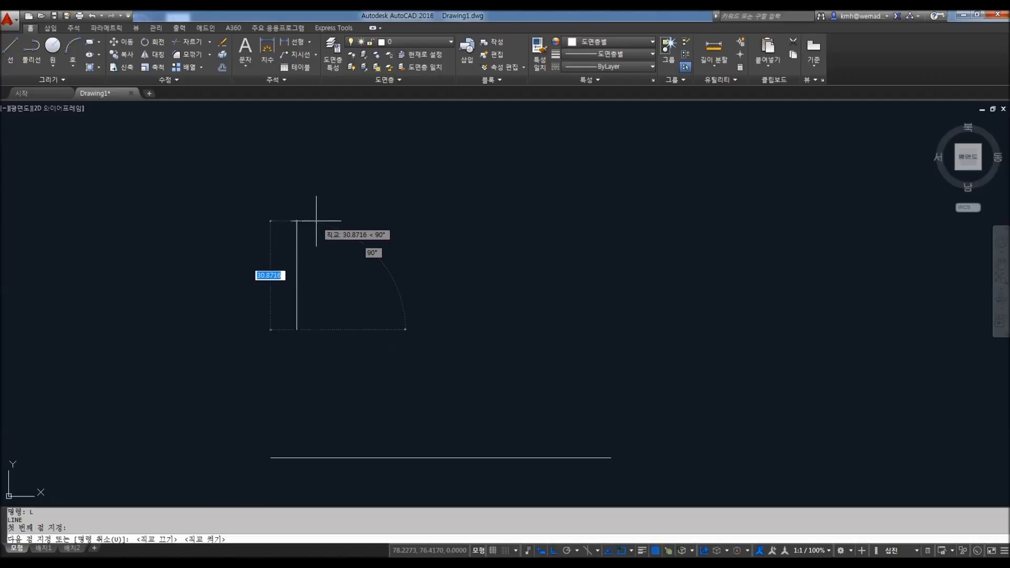
{"action": "key", "text": "F8"}
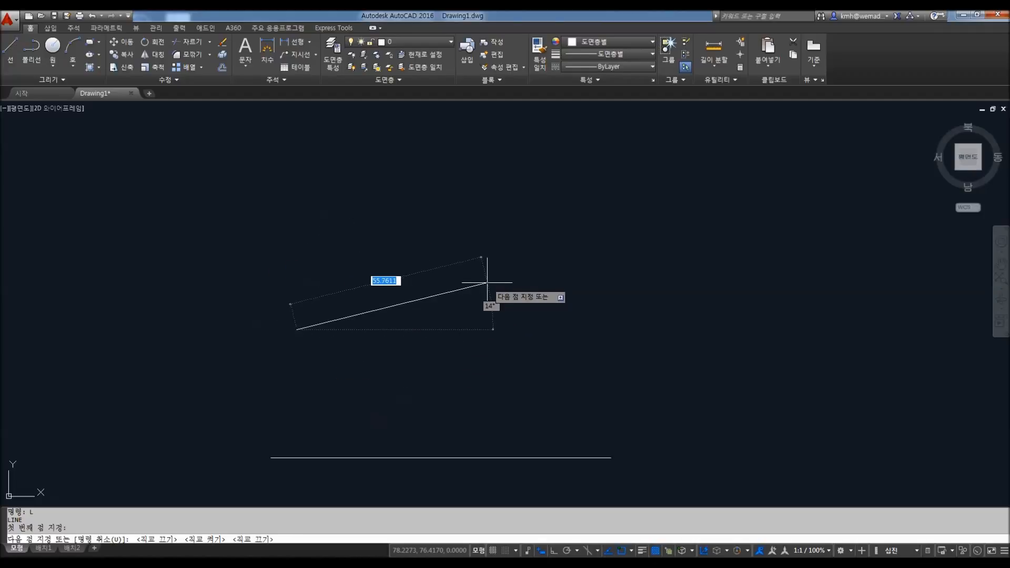
{"action": "key", "text": "F8"}
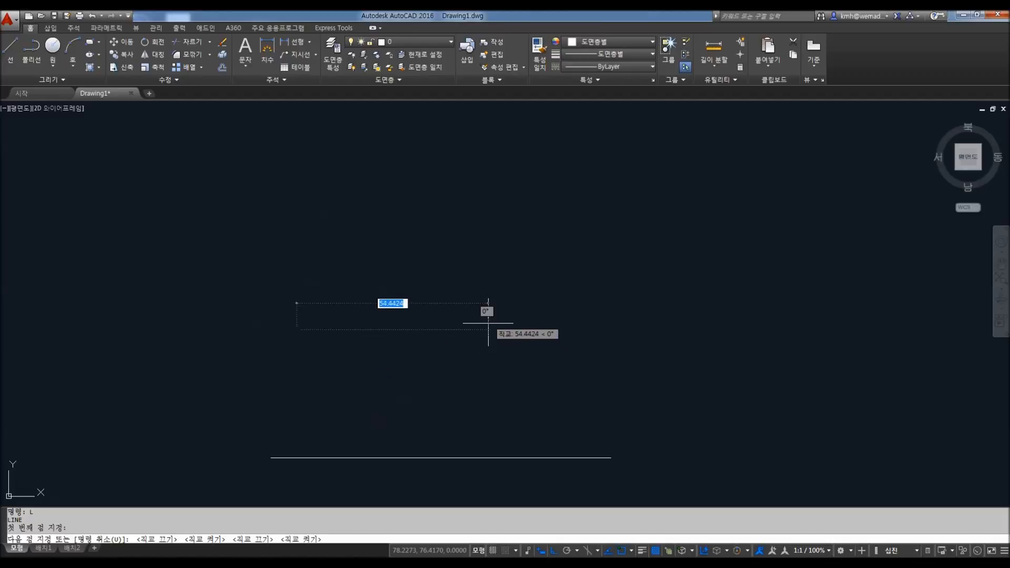
{"action": "type", "text": "5"}
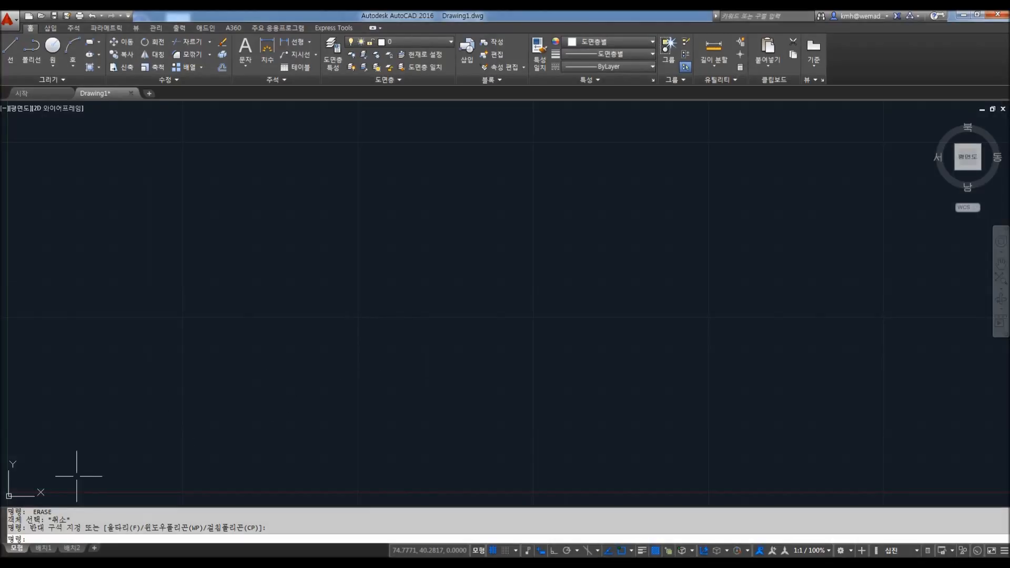
{"action": "mouse_move", "coordinate": [102, 472]}
{"action": "middle_mouse_down"}
{"action": "mouse_move", "coordinate": [117, 435]}
{"action": "mouse_move", "coordinate": [142, 430]}
{"action": "middle_mouse_up"}
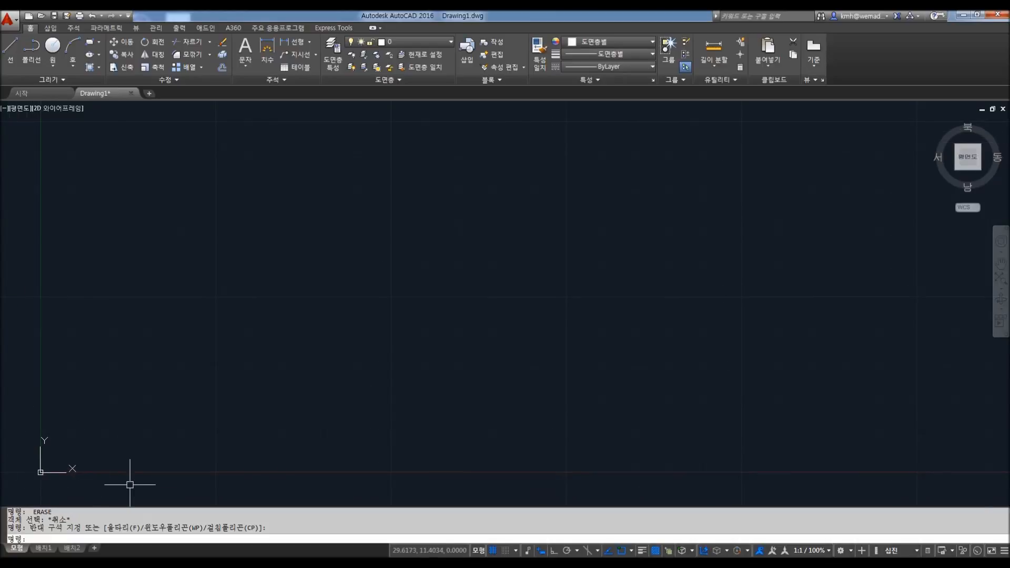
{"action": "middle_click_drag", "start_coordinate": [143, 428], "coordinate": [205, 397]}
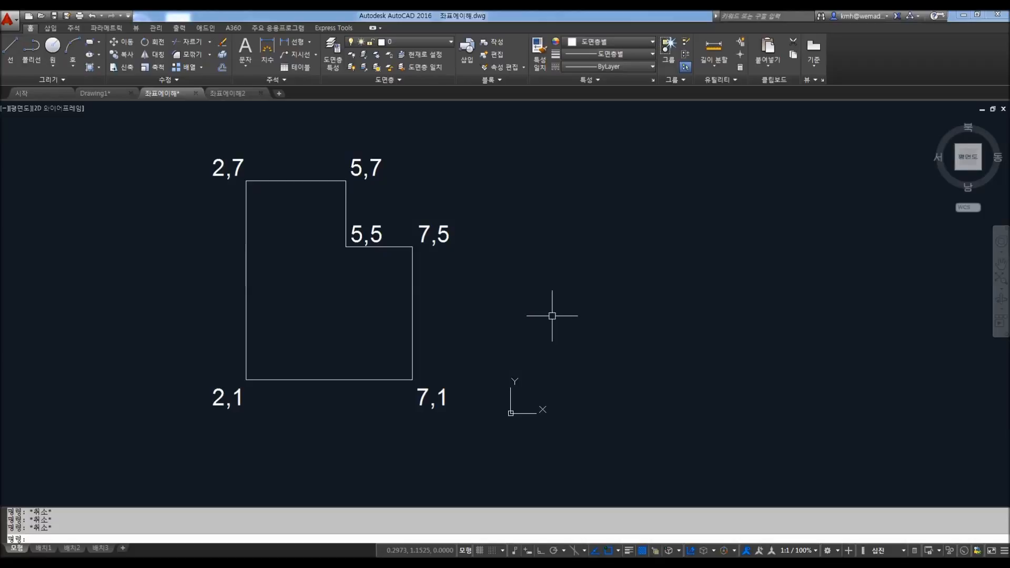
- Draw the first two edges of the stepped outline with Line, from 2,1 to 7,1 and up to 7,5
{"action": "key", "text": "Return"}
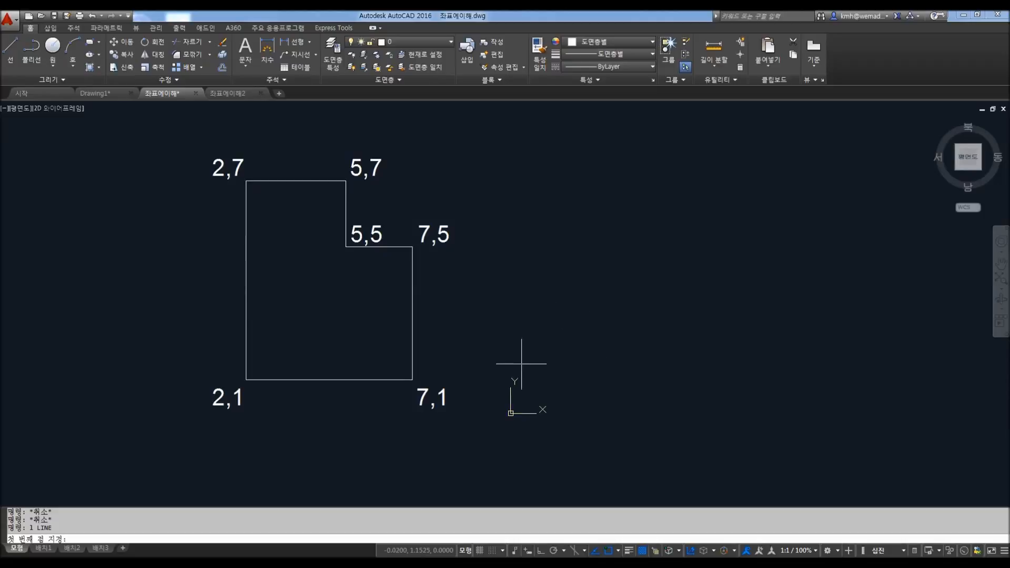
{"action": "type", "text": "2,1"}
{"action": "key", "text": "Return"}
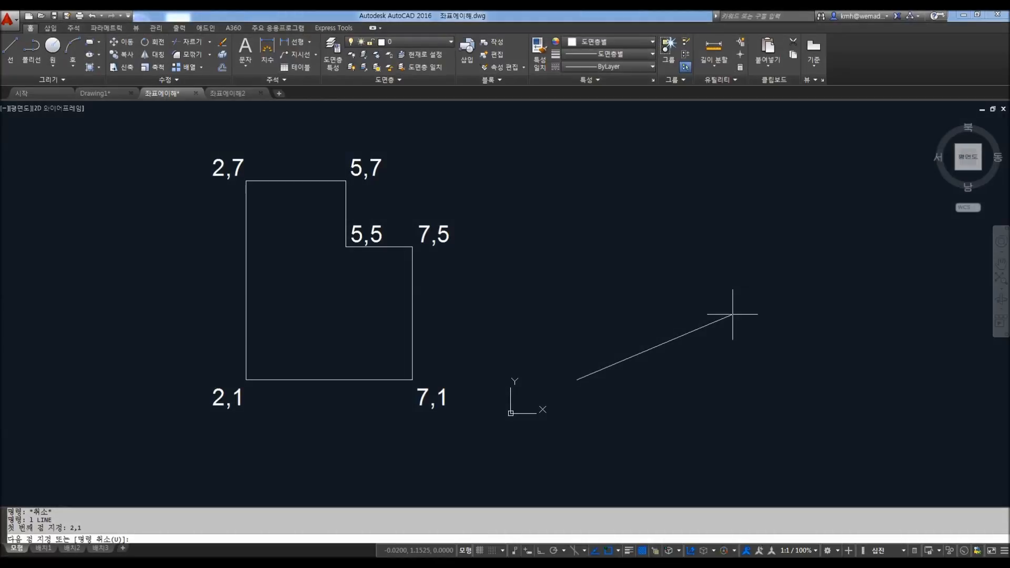
{"action": "type", "text": "7,1"}
{"action": "key", "text": "Return"}
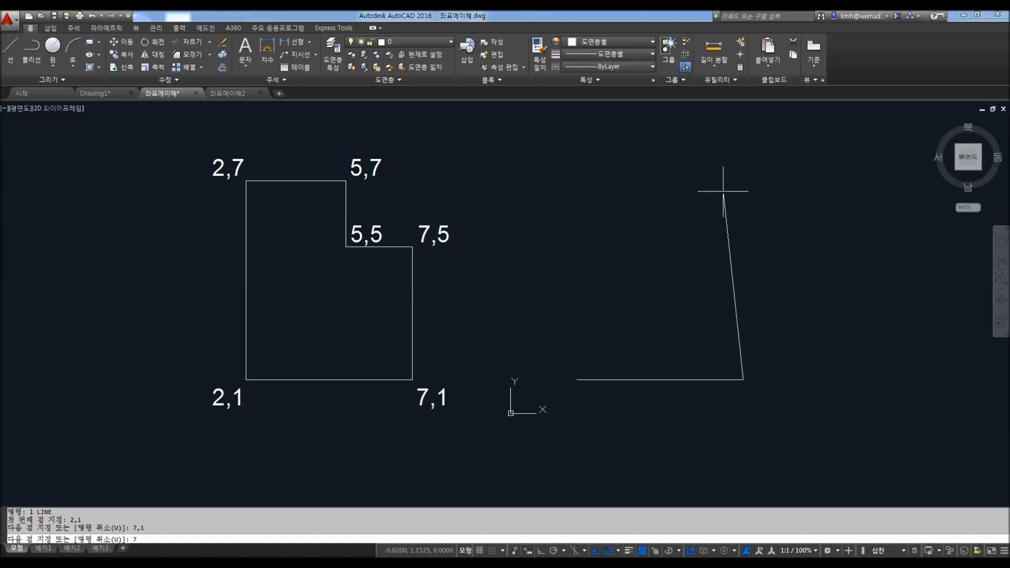
{"action": "type", "text": "7,5"}
{"action": "key", "text": "Return"}
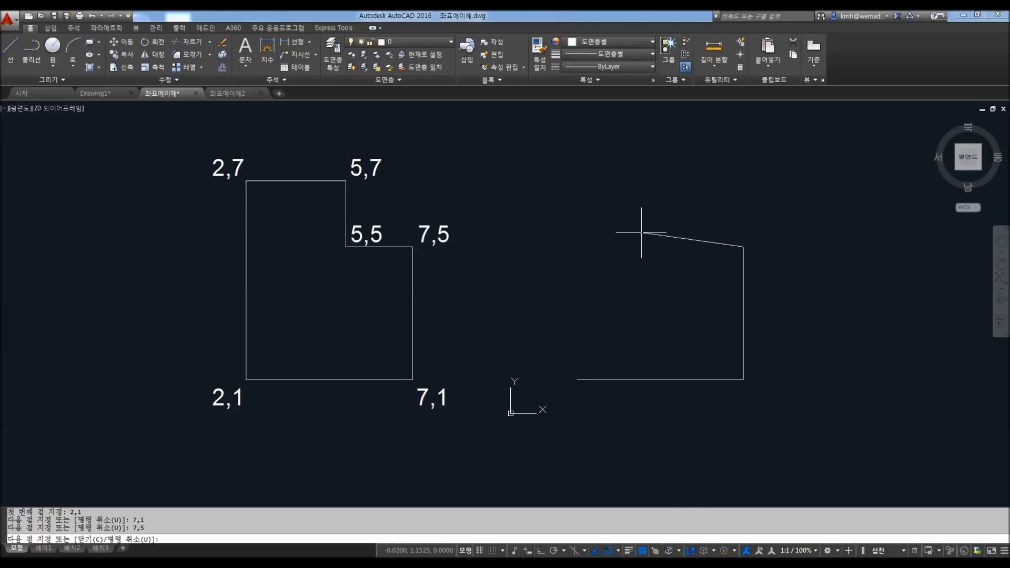
- Continue the stepped outline through the absolute points 5,5, 5,7 and 2,7
{"action": "type", "text": "5,5"}
{"action": "key", "text": "Return"}
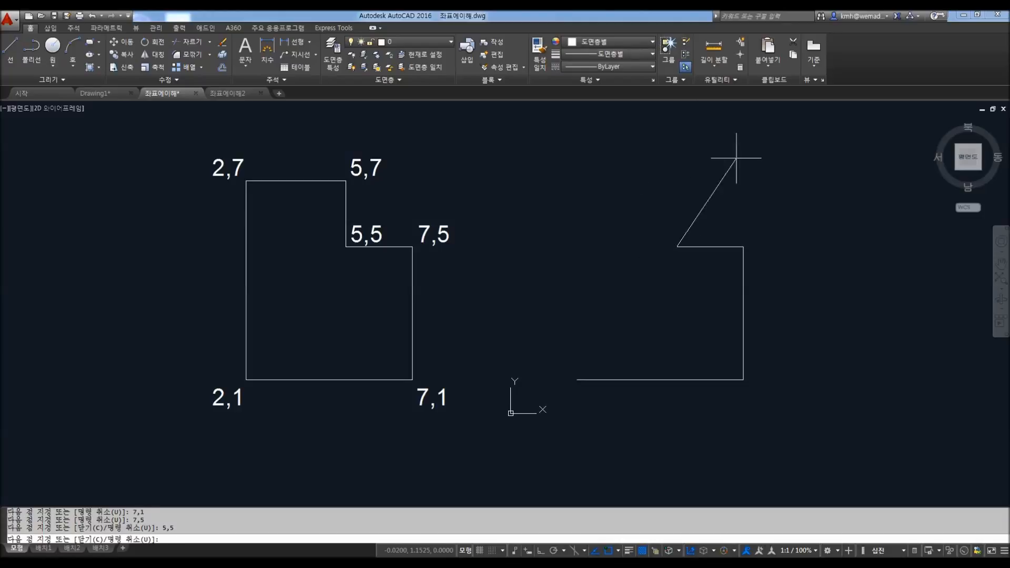
{"action": "type", "text": "5,7"}
{"action": "key", "text": "Return"}
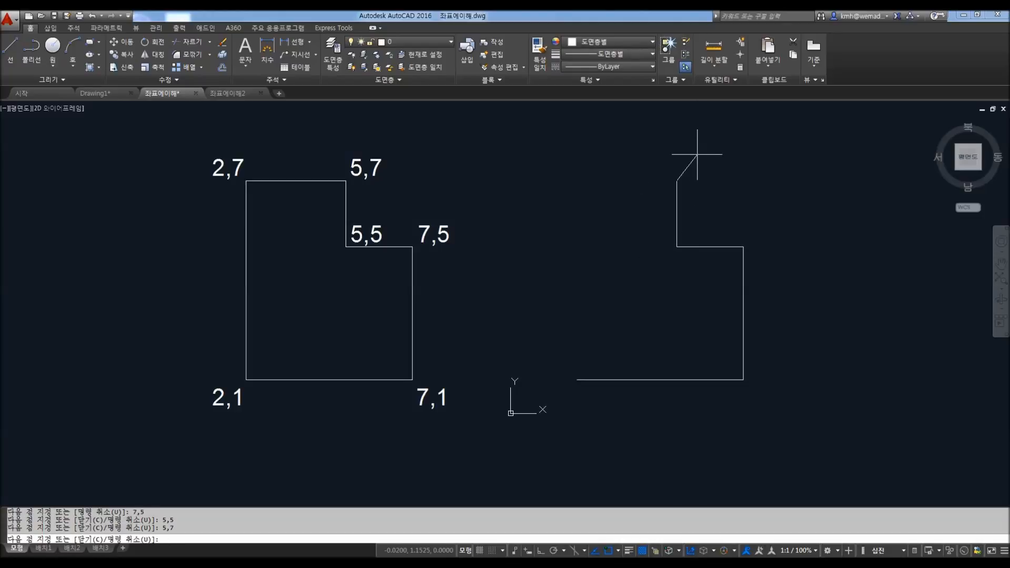
{"action": "type", "text": "2,7"}
{"action": "key", "text": "Return"}
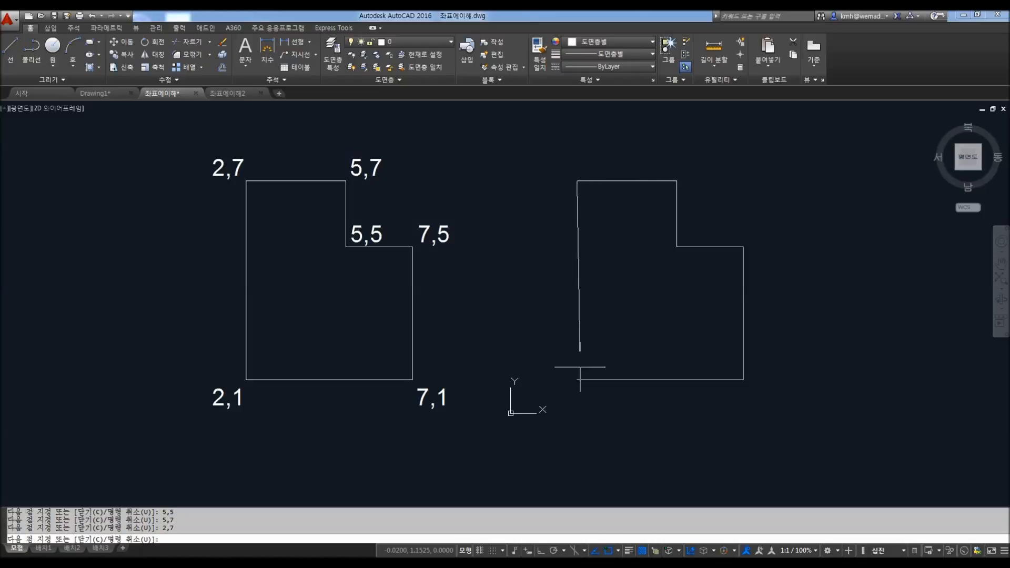
- Close the outline back to its start point with the Close option instead of entering 2,1
{"action": "type", "text": "2,1"}
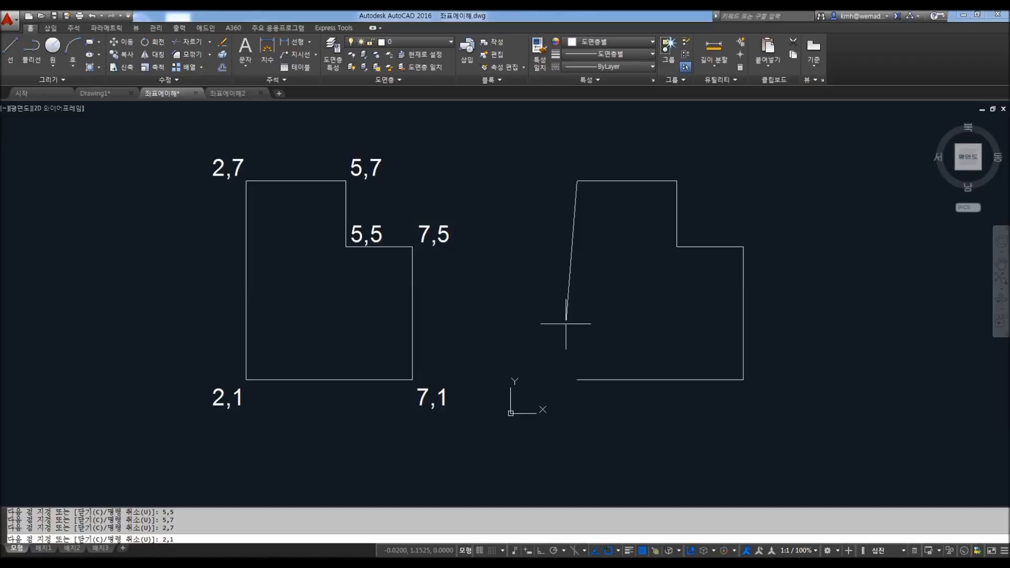
{"action": "key", "text": "BackSpace"}
{"action": "key", "text": "BackSpace"}
{"action": "key", "text": "BackSpace"}
{"action": "key", "text": "BackSpace"}
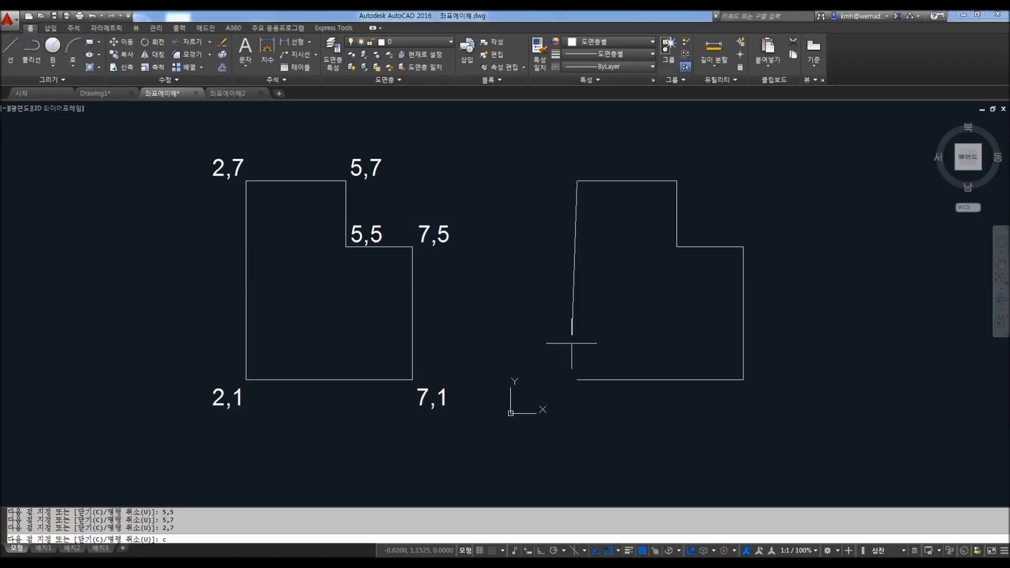
{"action": "key", "text": "Return"}
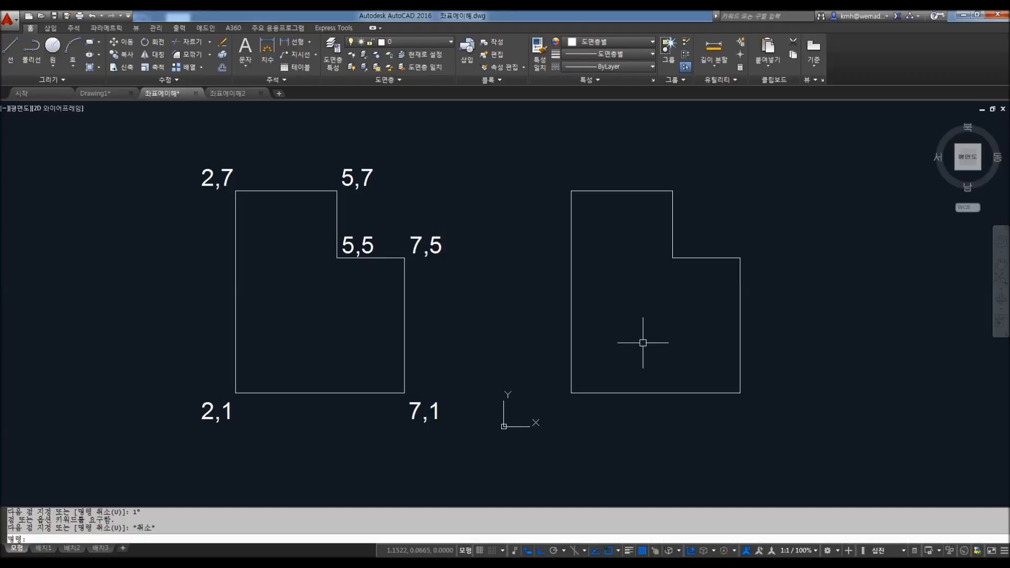
- Draw a line from the absolute point 2,1 to the relative coordinate @7,1
{"action": "key", "text": "Return"}
{"action": "key", "text": "Return"}
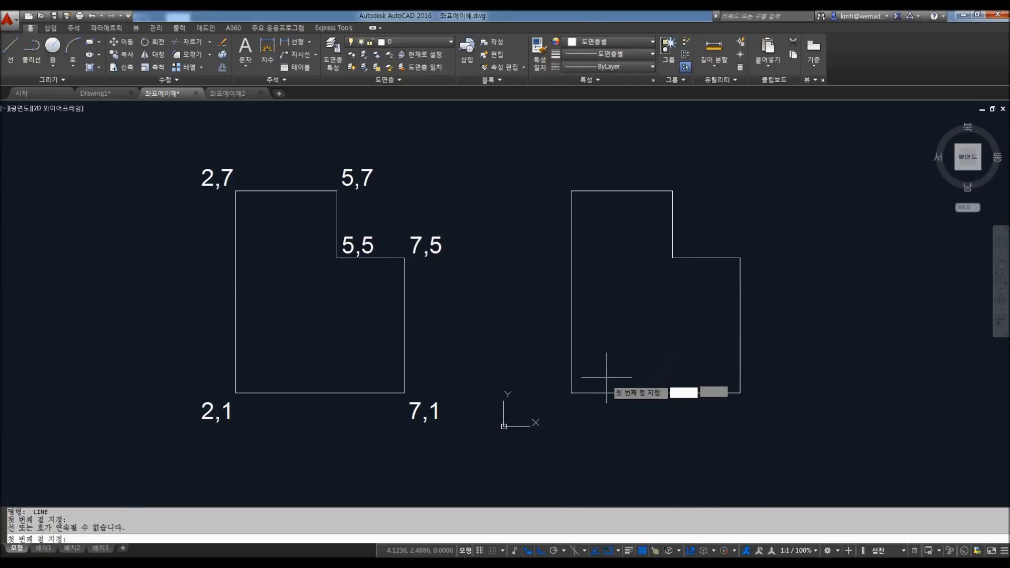
{"action": "type", "text": "2,1"}
{"action": "key", "text": "Return"}
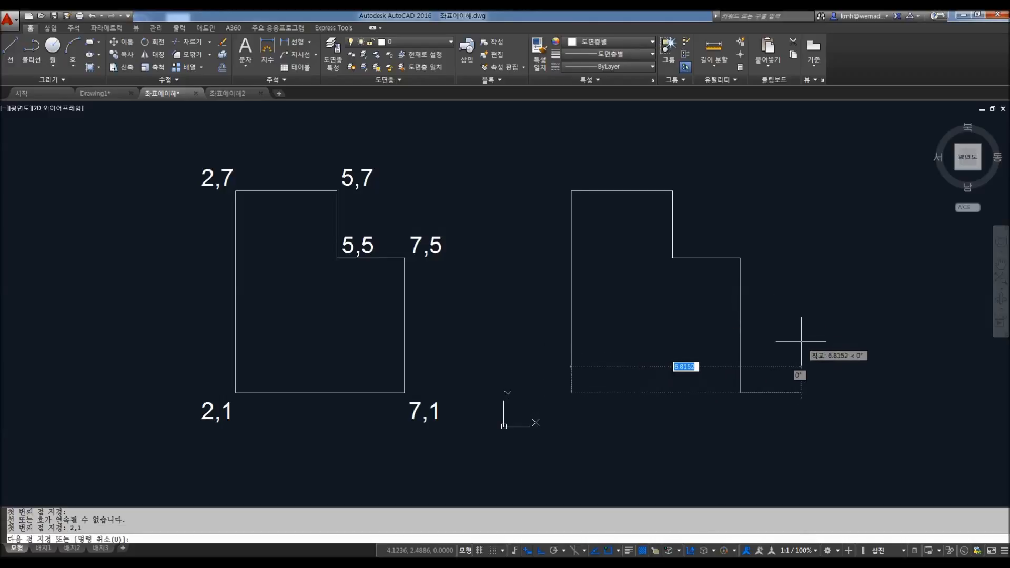
{"action": "type", "text": "@7,1"}
{"action": "key", "text": "Return"}
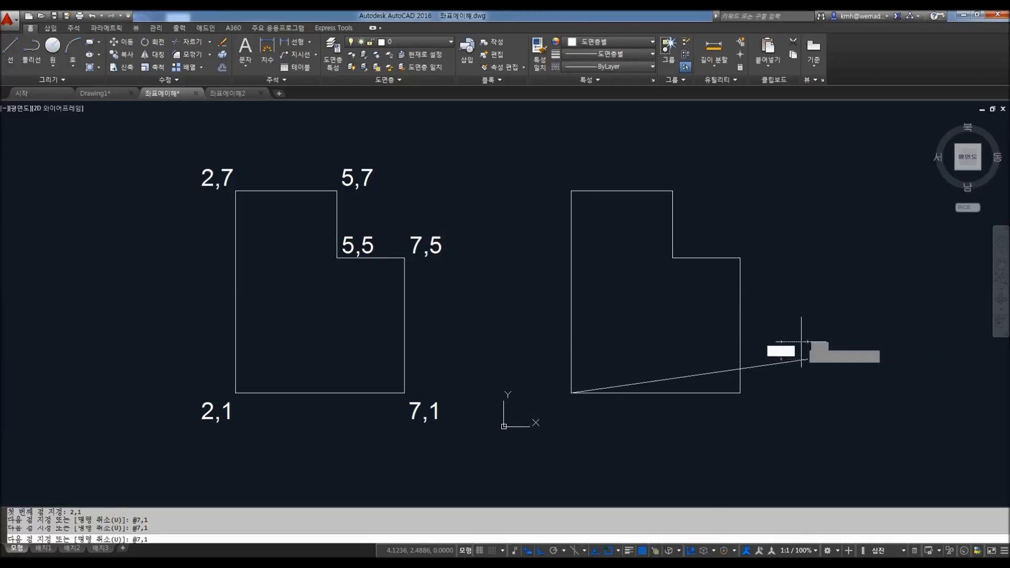
{"action": "key", "text": "Escape"}
{"action": "key", "text": "Escape"}
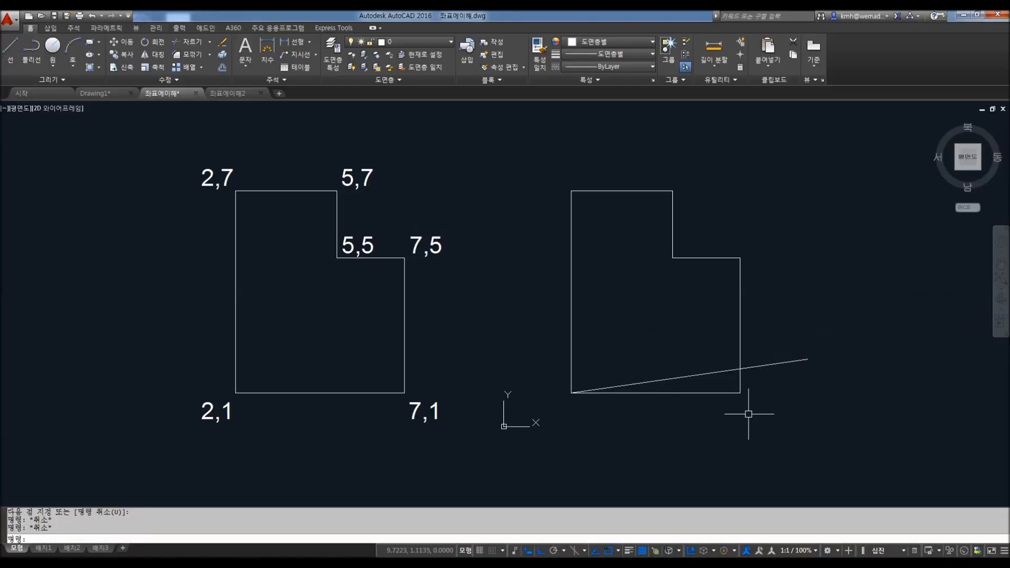
{"action": "key", "text": "Escape"}
- Erase the slanted line that crosses the outline's lower corner
{"action": "middle_click_drag", "start_coordinate": [782, 405], "coordinate": [744, 389]}
{"action": "type", "text": "e"}
{"action": "key", "text": "Return"}
{"action": "left_click", "coordinate": [785, 329]}
{"action": "left_click", "coordinate": [743, 381]}
{"action": "key", "text": "Return"}
{"action": "key", "text": "Escape"}
- Draw a line from 2,1 to 7,1 in absolute coordinates over the outline's bottom edge
{"action": "type", "text": "l"}
{"action": "key", "text": "Return"}
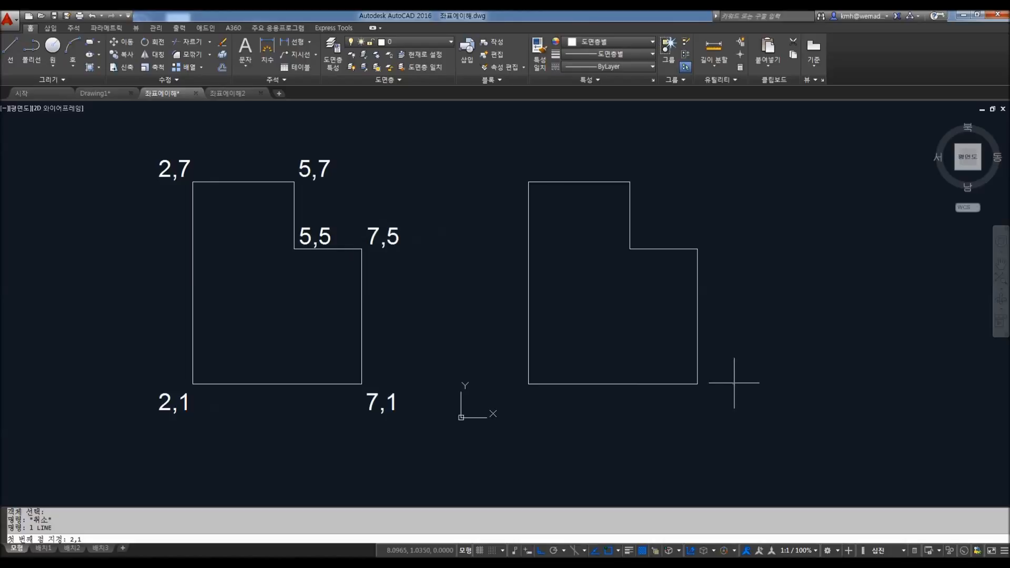
{"action": "type", "text": "2,1"}
{"action": "key", "text": "Return"}
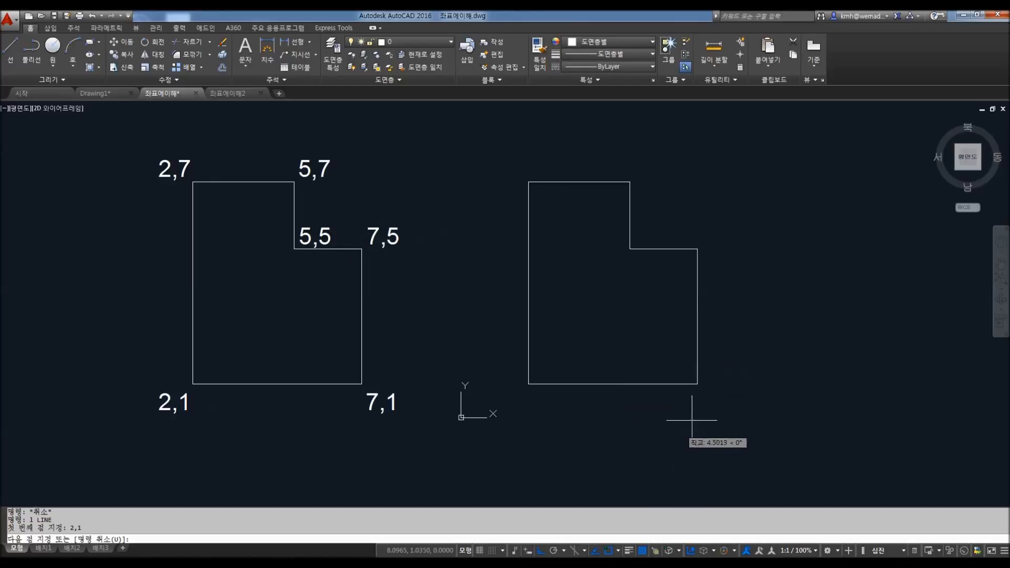
{"action": "type", "text": "7,1"}
{"action": "key", "text": "Return"}
{"action": "key", "text": "Escape"}
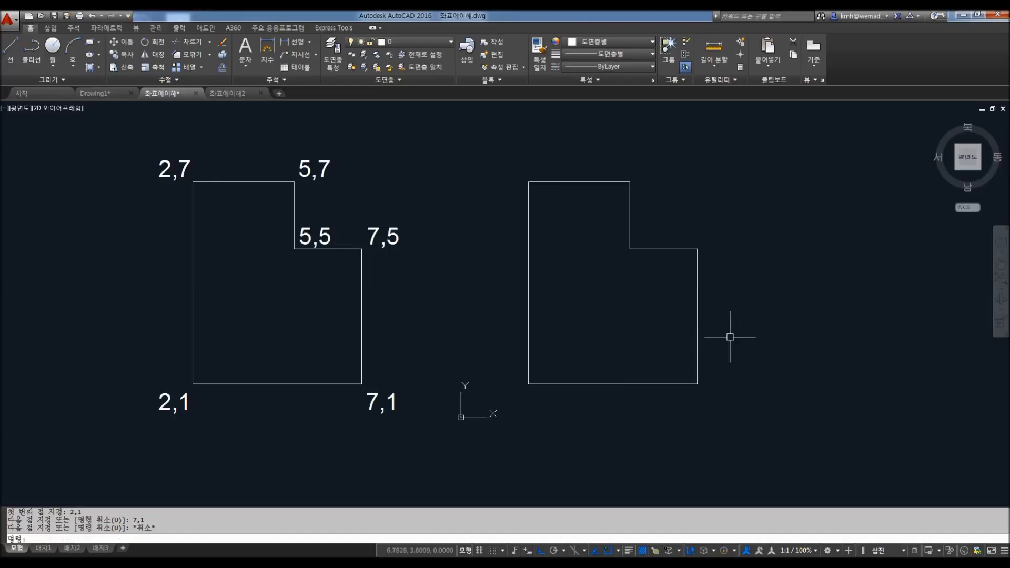
{"action": "key", "text": "Escape"}
{"action": "key", "text": "Escape"}
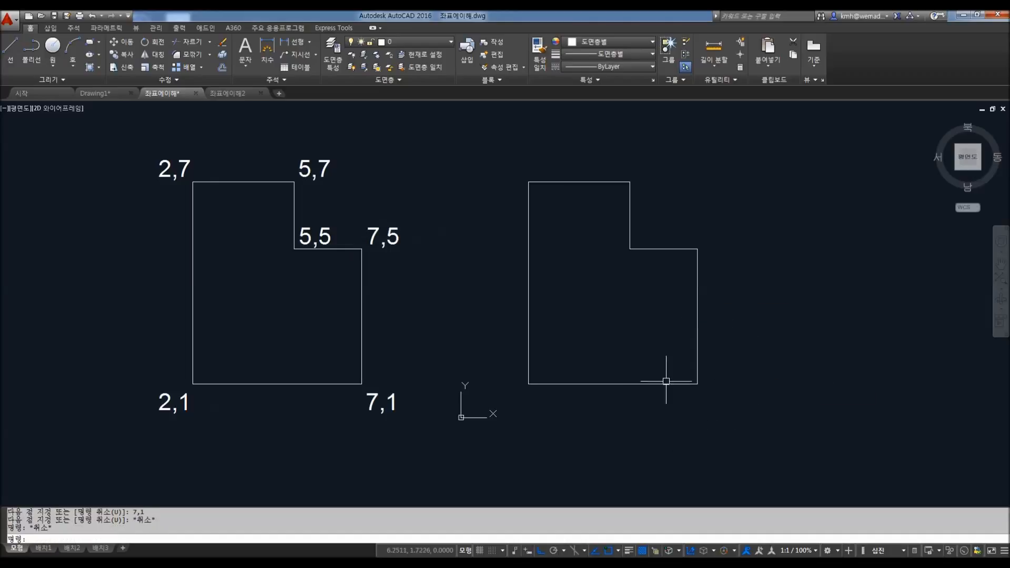
- Delete the duplicate line lying on the outline's bottom edge
{"action": "left_click", "coordinate": [668, 379]}
{"action": "left_click", "coordinate": [665, 359]}
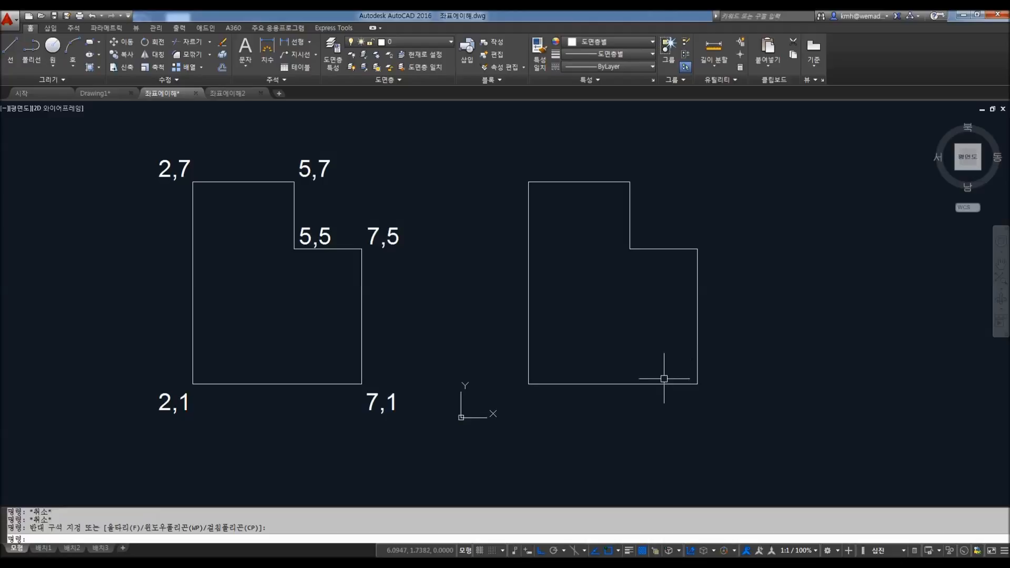
{"action": "left_click", "coordinate": [663, 382]}
{"action": "key", "text": "Delete"}
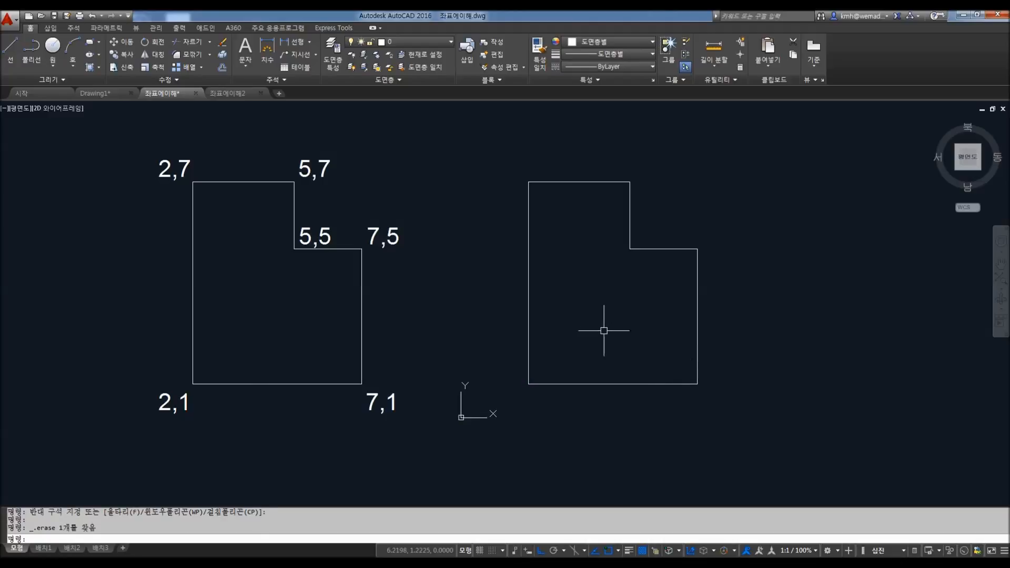
{"action": "type", "text": "l"}
{"action": "key", "text": "Return"}
{"action": "key", "text": "Escape"}
{"action": "key", "text": "Escape"}
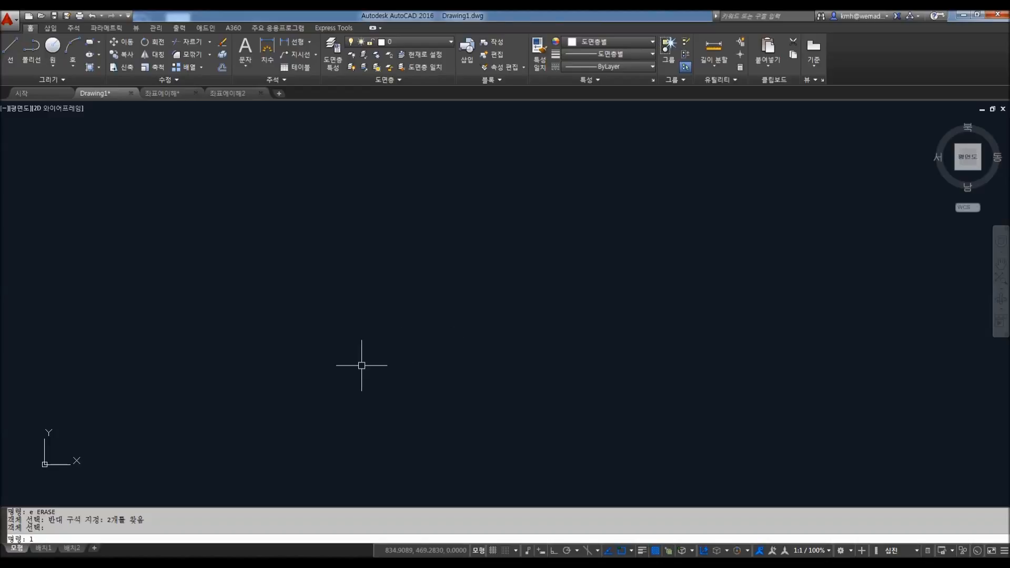
- Draw a line from 2,1 to 7,1 in the empty Drawing1 file using absolute coordinates
{"action": "key", "text": "Return"}
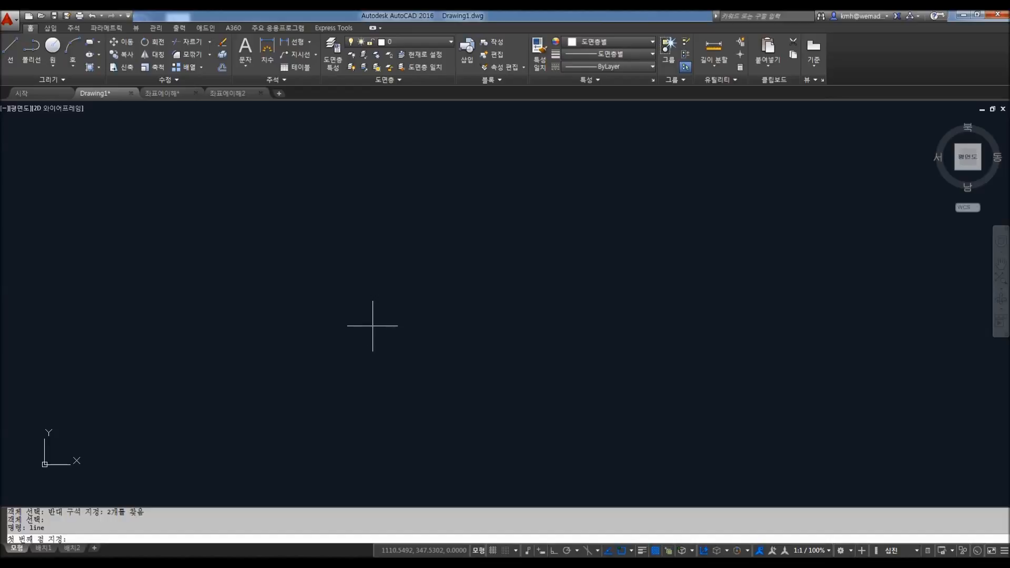
{"action": "type", "text": "2,1"}
{"action": "key", "text": "Return"}
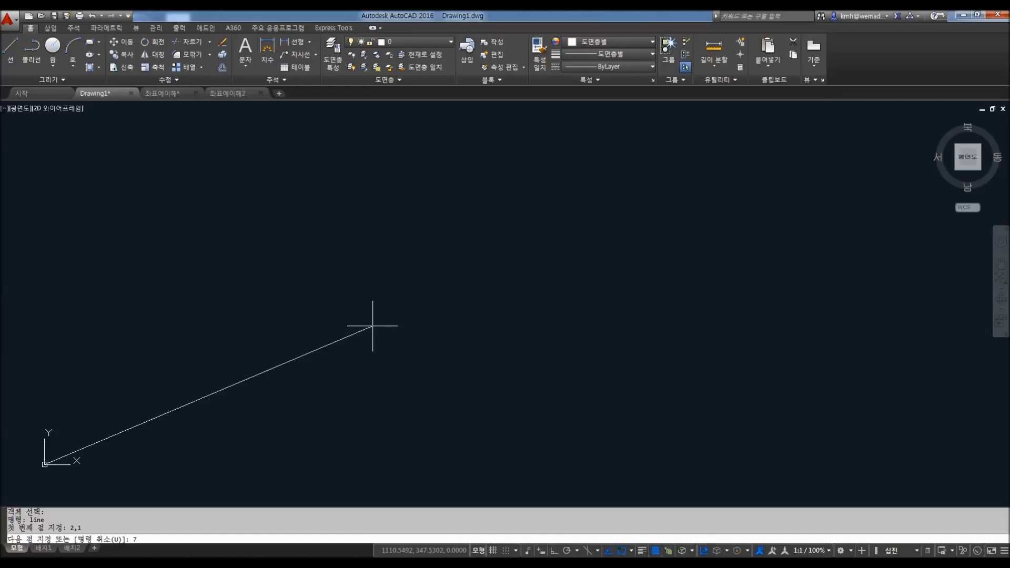
{"action": "key", "text": "Return"}
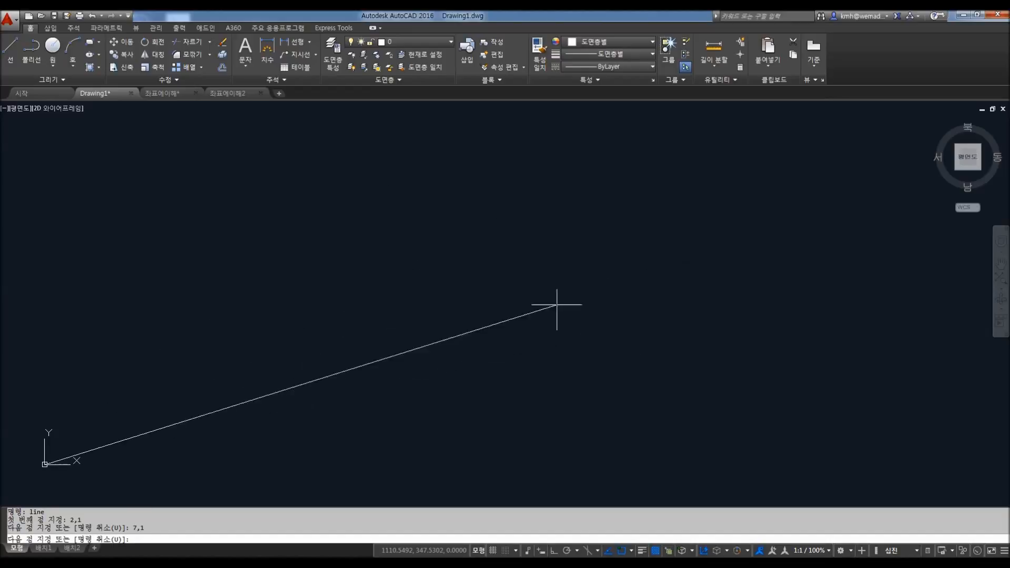
{"action": "key", "text": "Escape"}
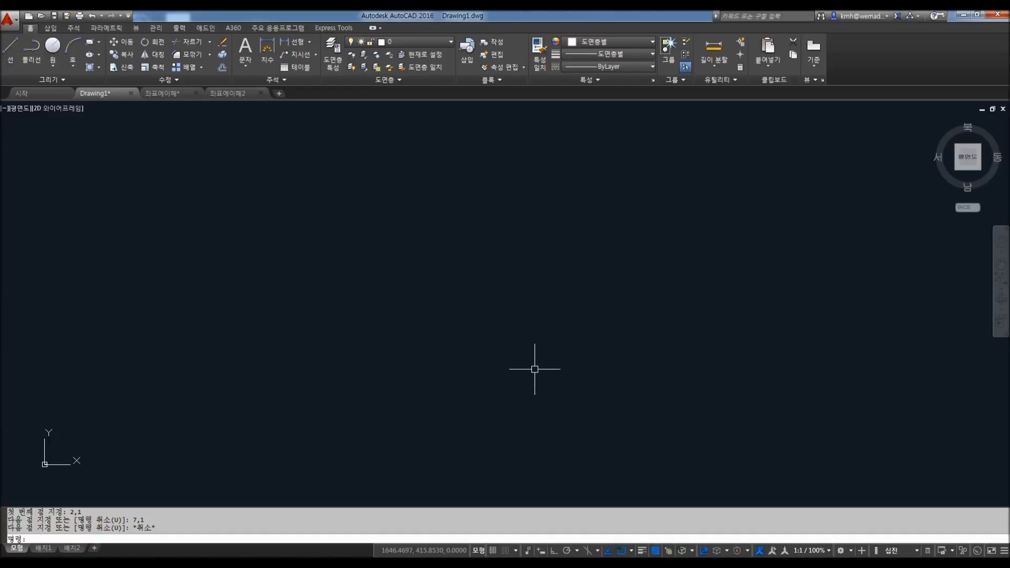
- Erase the short horizontal line near the origin
{"action": "mouse_move", "coordinate": [372, 371]}
{"action": "middle_mouse_down"}
{"action": "mouse_move", "coordinate": [611, 305]}
{"action": "mouse_move", "coordinate": [707, 303]}
{"action": "middle_mouse_up"}
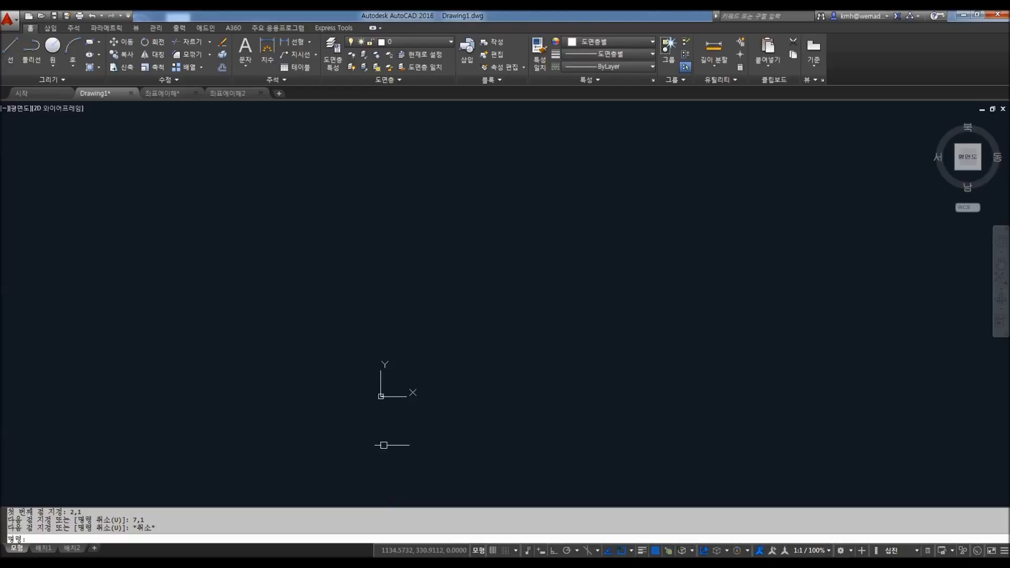
{"action": "middle_click_drag", "start_coordinate": [379, 393], "coordinate": [348, 406]}
{"action": "scroll", "coordinate": [342, 410], "scroll_direction": "up", "scroll_amount": 10}
{"action": "scroll", "coordinate": [411, 400], "scroll_direction": "up", "scroll_amount": 4}
{"action": "middle_click_drag", "start_coordinate": [414, 387], "coordinate": [405, 433]}
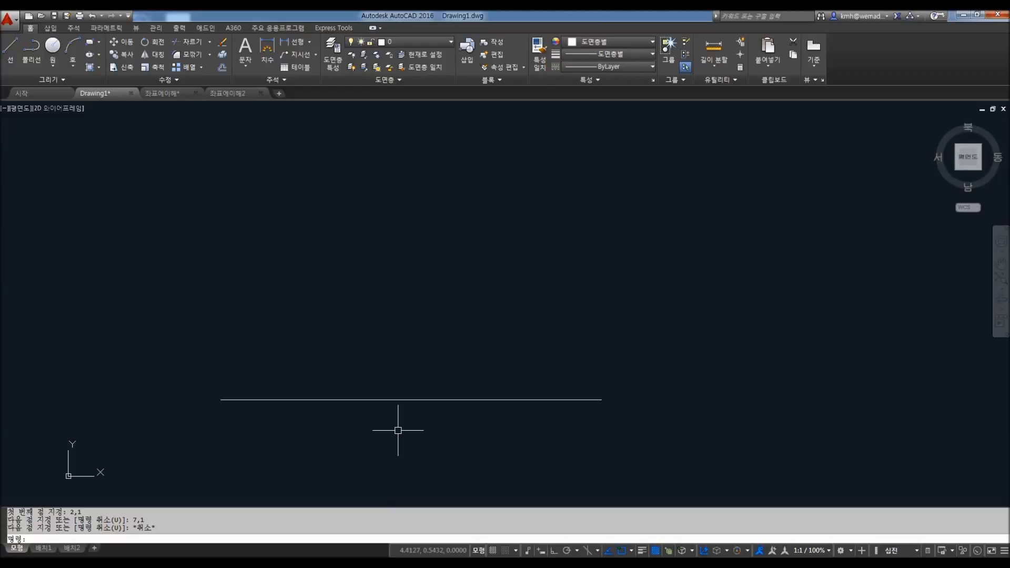
{"action": "type", "text": "e"}
{"action": "key", "text": "Return"}
{"action": "left_click", "coordinate": [457, 374]}
{"action": "left_click", "coordinate": [397, 428]}
{"action": "key", "text": "Return"}
{"action": "key", "text": "Escape"}
{"action": "key", "text": "Escape"}
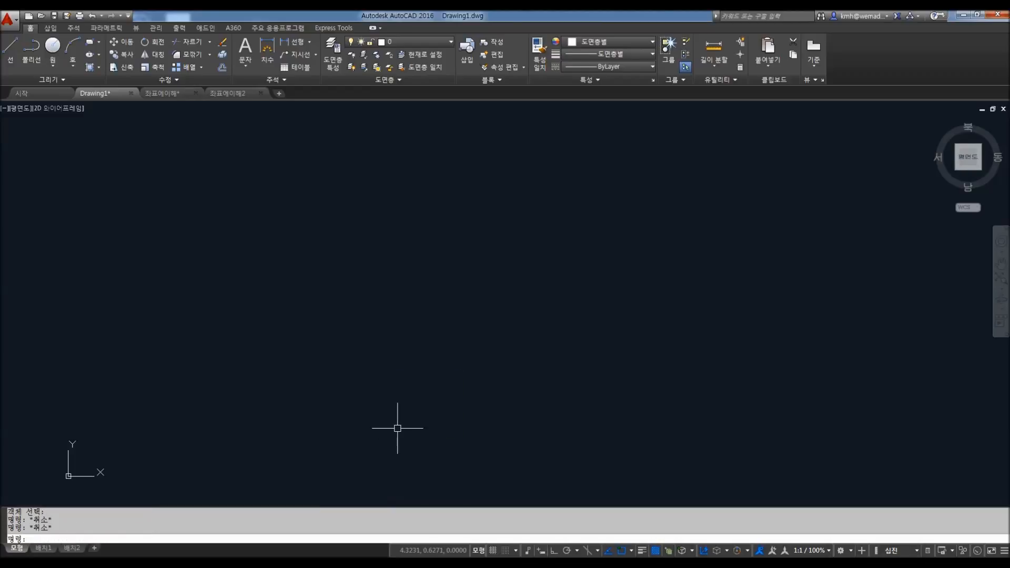
- Redraw the horizontal line from 2,1 to 7,1 in absolute coordinates and end the Line command
{"action": "type", "text": "l"}
{"action": "key", "text": "Return"}
{"action": "type", "text": "2,1"}
{"action": "key", "text": "Return"}
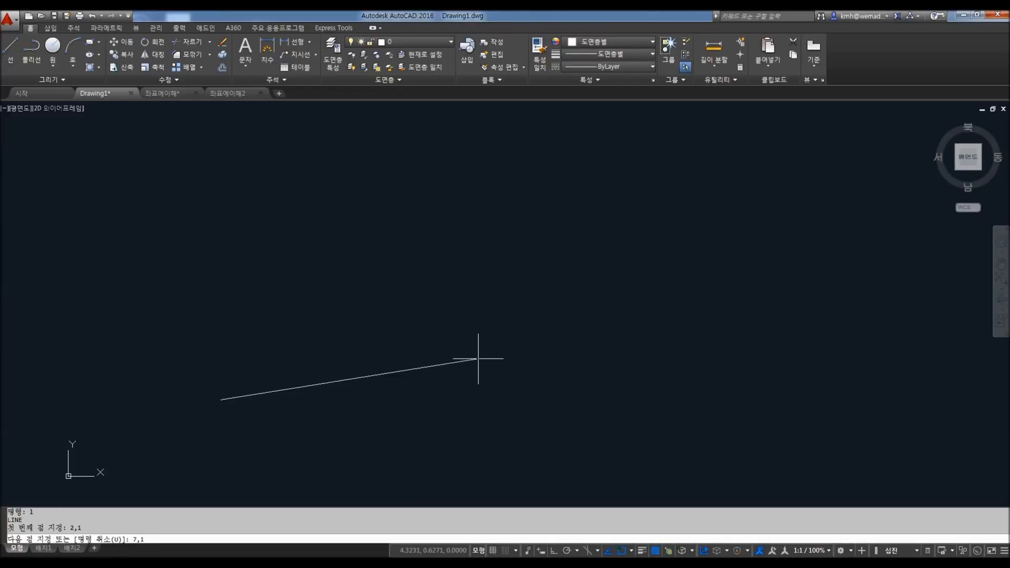
{"action": "type", "text": "7,1"}
{"action": "key", "text": "Return"}
{"action": "scroll", "coordinate": [654, 203], "scroll_direction": "down", "scroll_amount": 2}
{"action": "middle_click_drag", "start_coordinate": [600, 217], "coordinate": [635, 299]}
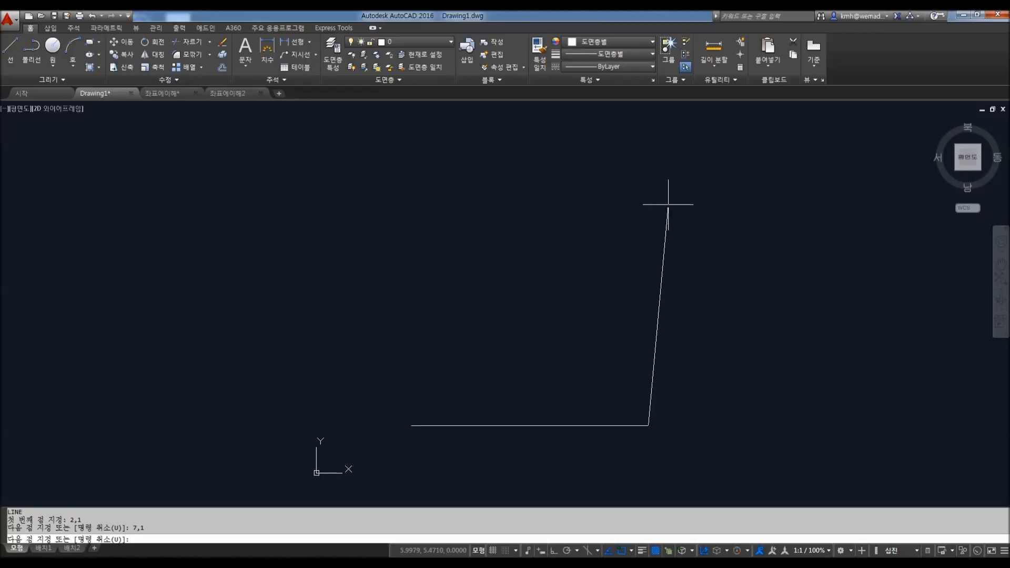
{"action": "key", "text": "Escape"}
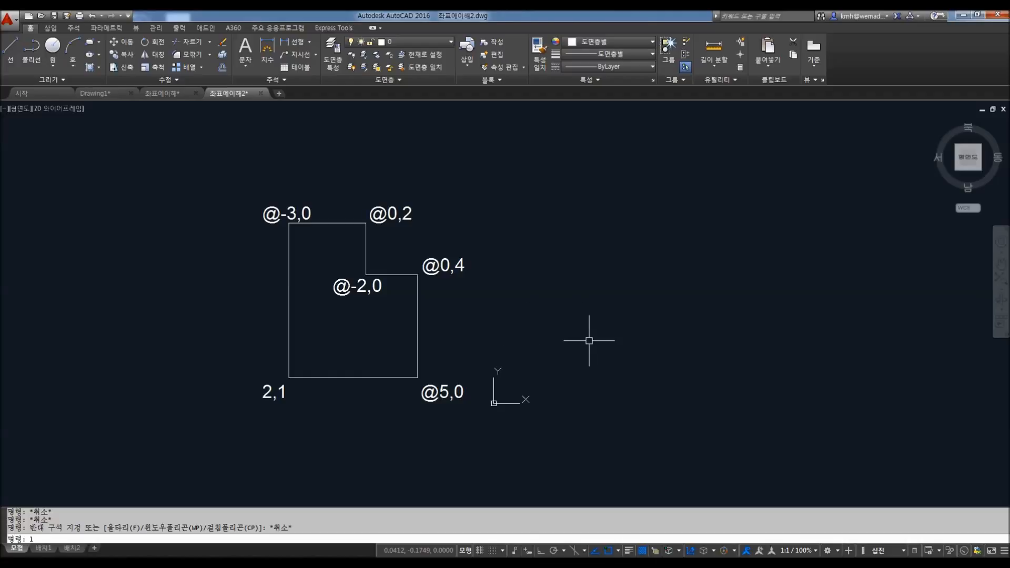
- Start a line outline at 2,1 beside the labelled example and draw its bottom edge with relative coordinate @5,0
{"action": "key", "text": "Return"}
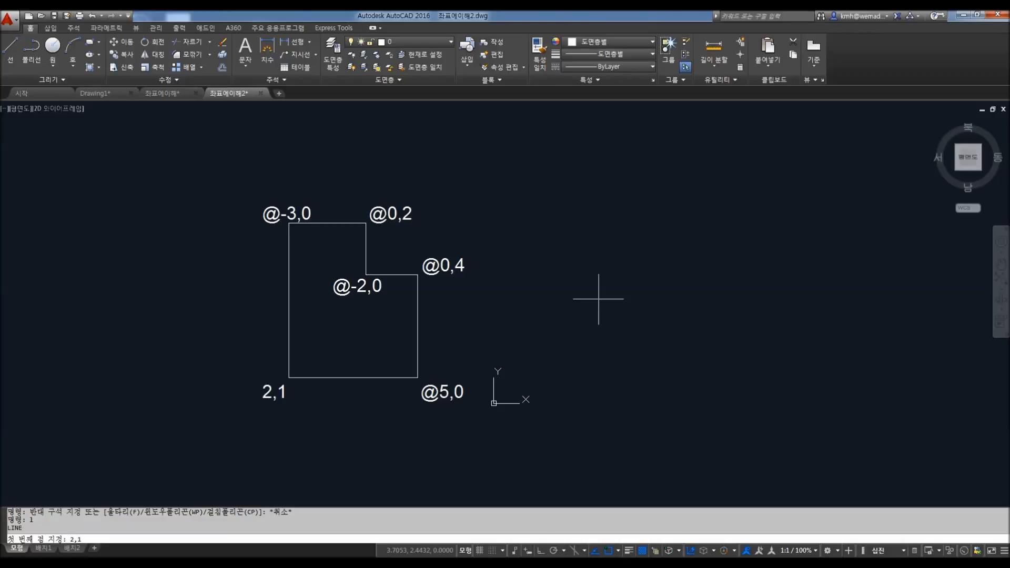
{"action": "type", "text": "2,1"}
{"action": "key", "text": "Return"}
{"action": "middle_click_drag", "start_coordinate": [734, 292], "coordinate": [671, 312]}
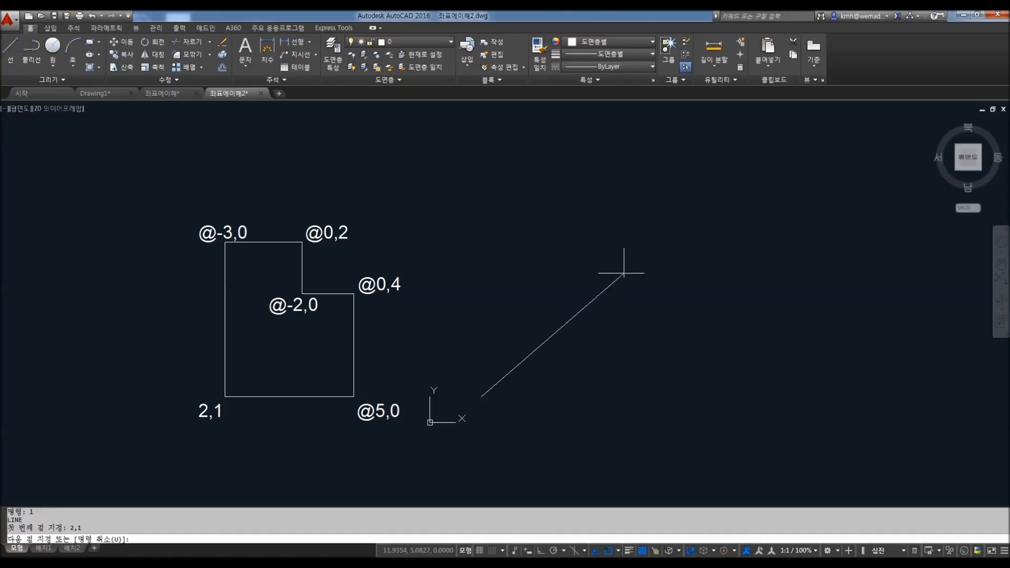
{"action": "type", "text": "@"}
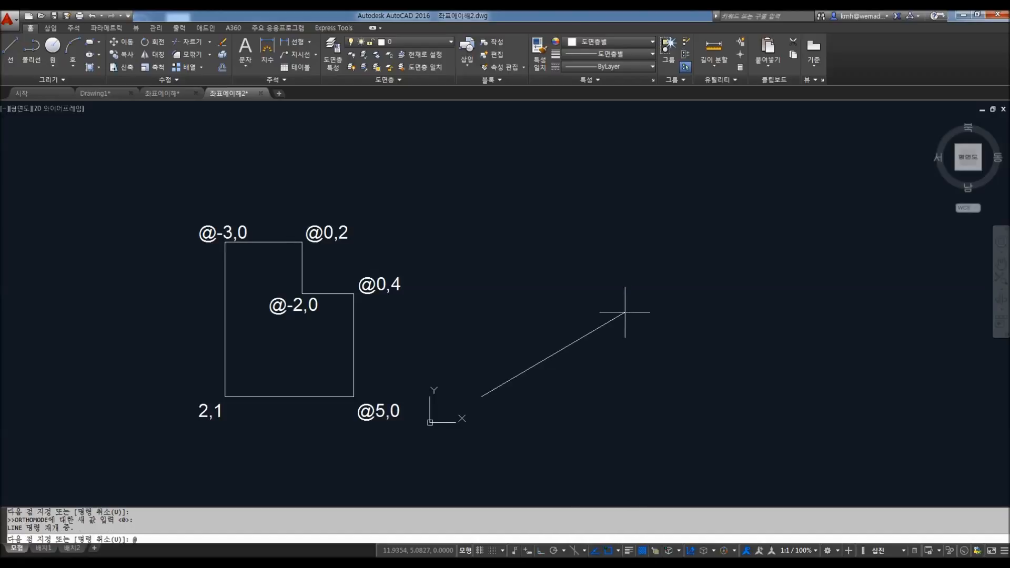
{"action": "type", "text": "5,0"}
{"action": "key", "text": "Return"}
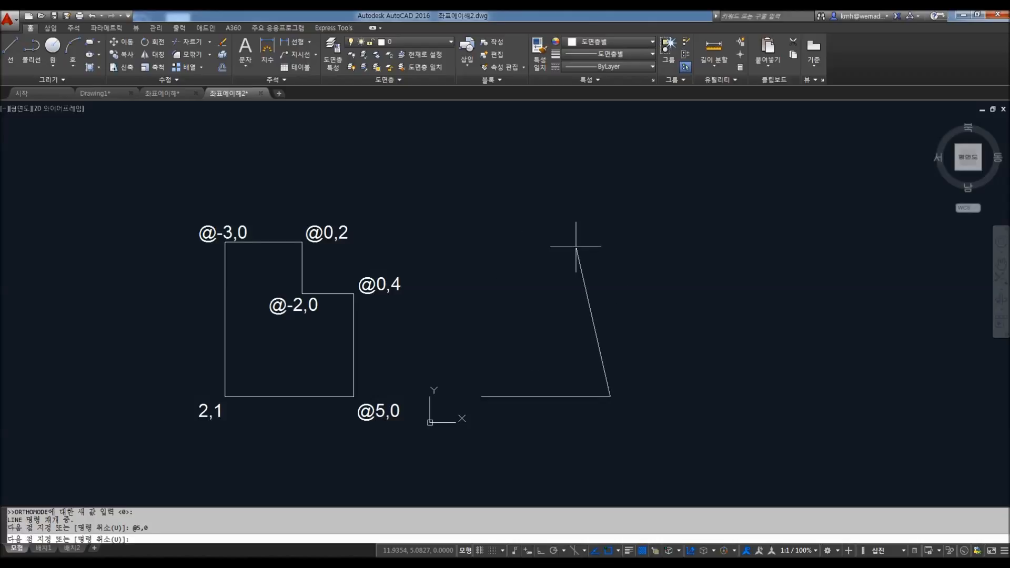
- Continue the outline with the segments @0,4 and @-2,0 to form the lower side and the step
{"action": "type", "text": "@"}
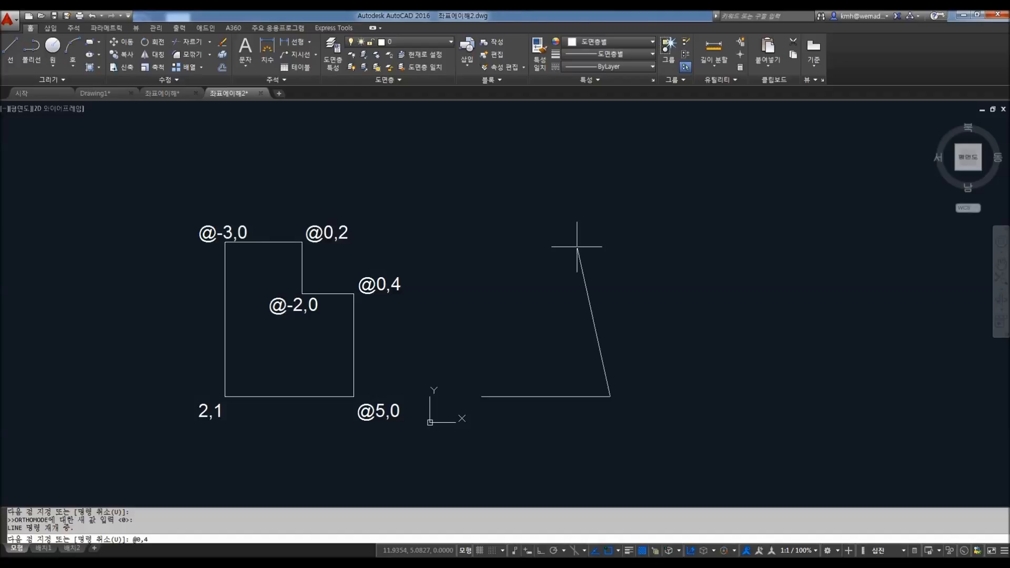
{"action": "type", "text": "0,4"}
{"action": "key", "text": "Return"}
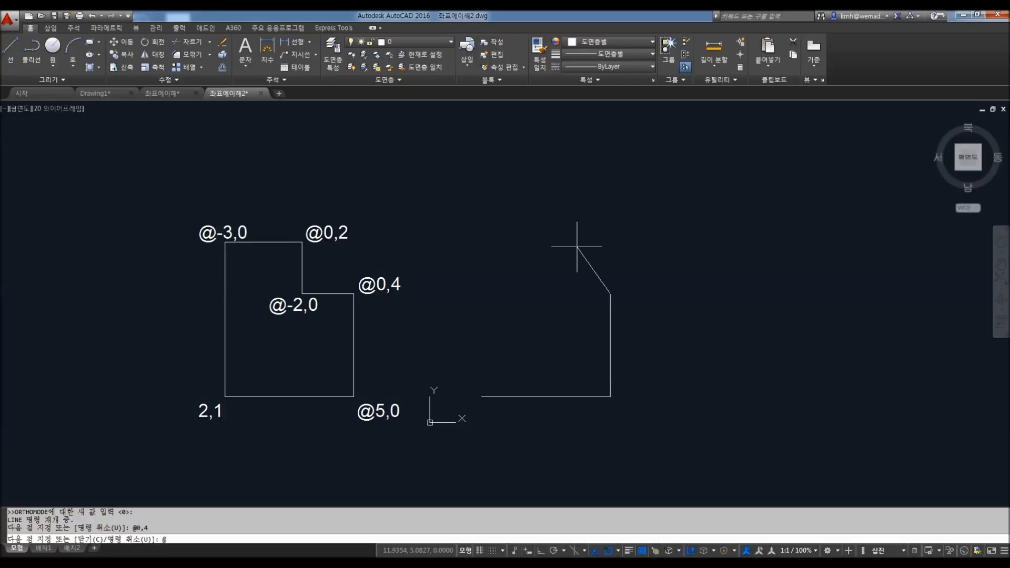
{"action": "type", "text": "@-2,0"}
{"action": "key", "text": "Return"}
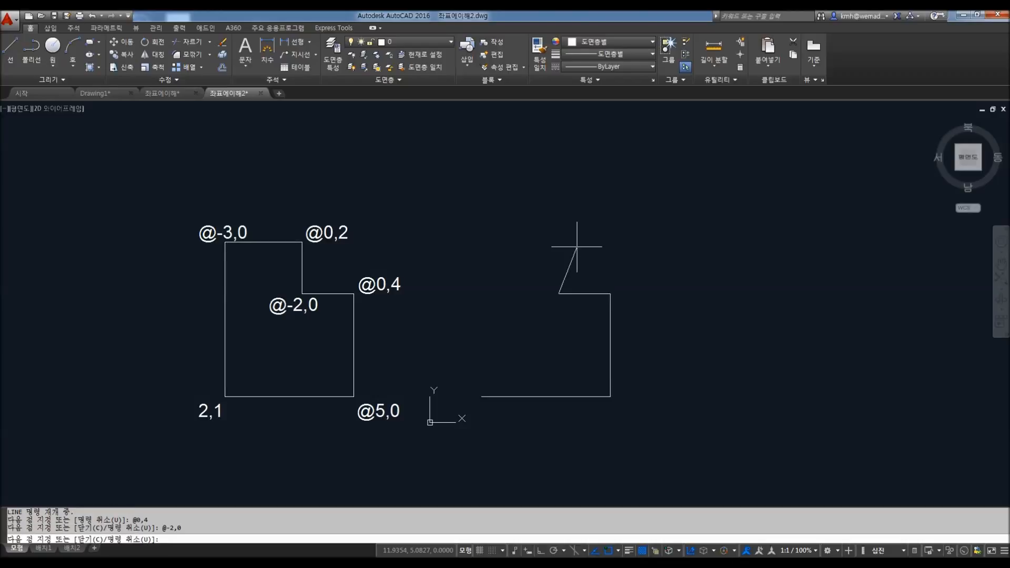
- Add the upper vertical segment @0,2 and the top edge @-3,0 to the outline
{"action": "type", "text": "@"}
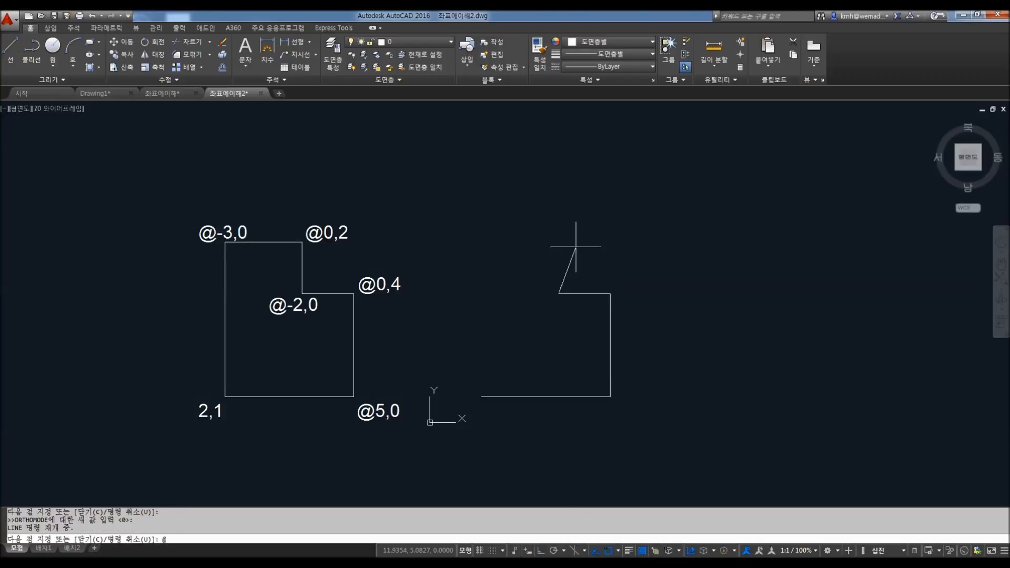
{"action": "type", "text": "0,2"}
{"action": "key", "text": "Return"}
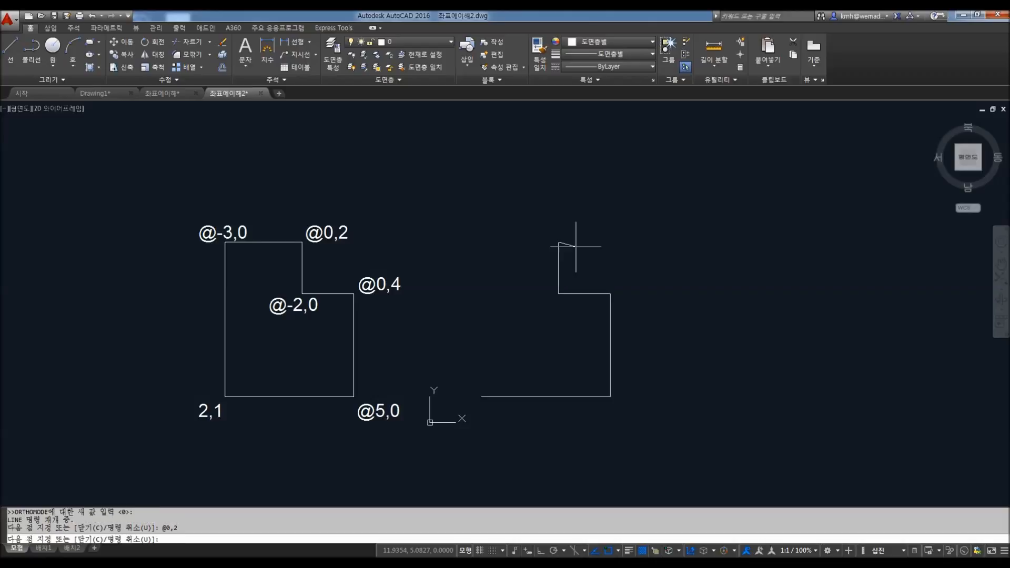
{"action": "type", "text": "@"}
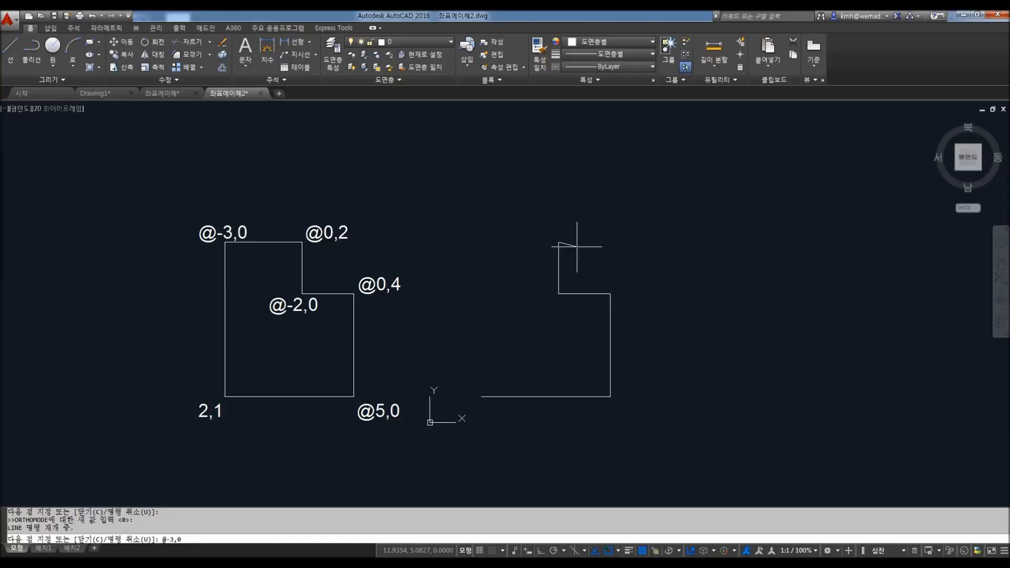
{"action": "type", "text": "-3,0"}
{"action": "key", "text": "Return"}
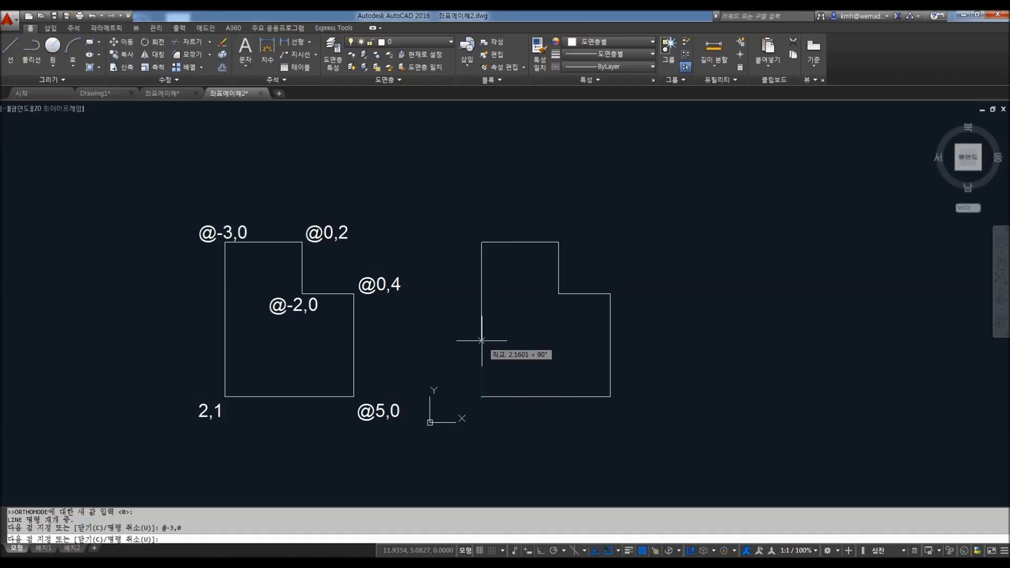
- Close the stepped outline by joining its last segment to the start point at 2,1, and end the Line command
{"action": "key", "text": "BackSpace"}
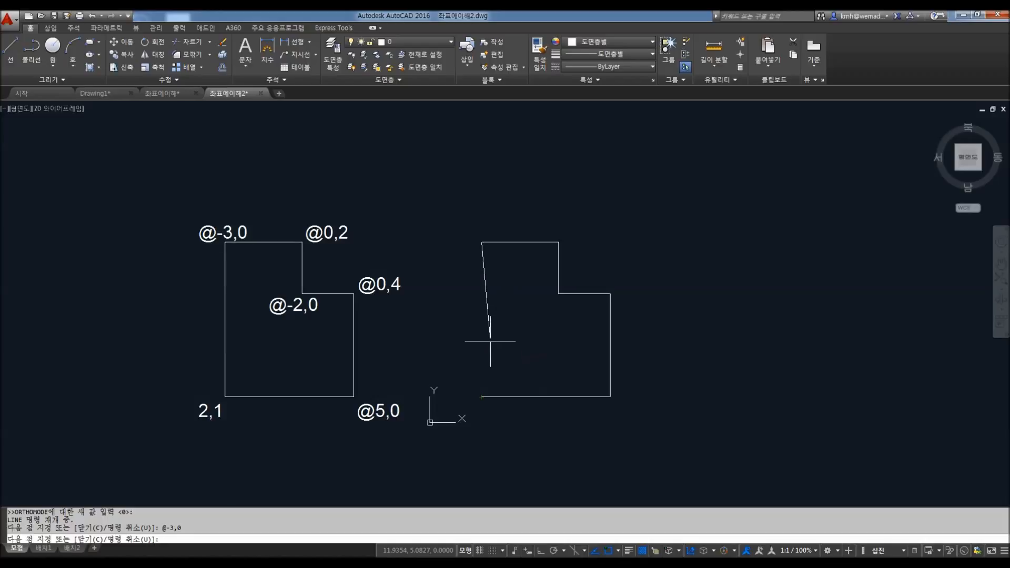
{"action": "left_click", "coordinate": [482, 395]}
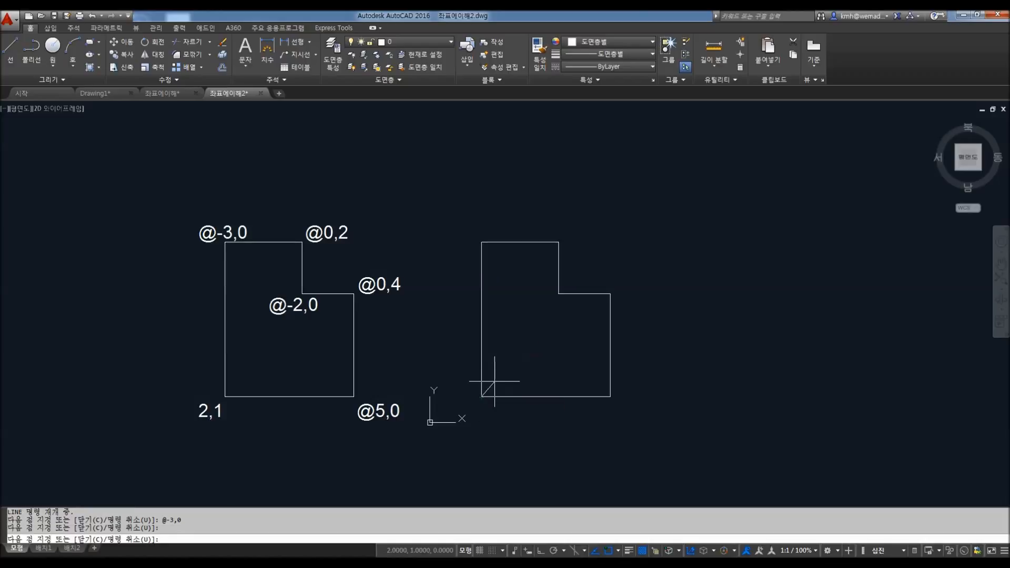
{"action": "key", "text": "Return"}
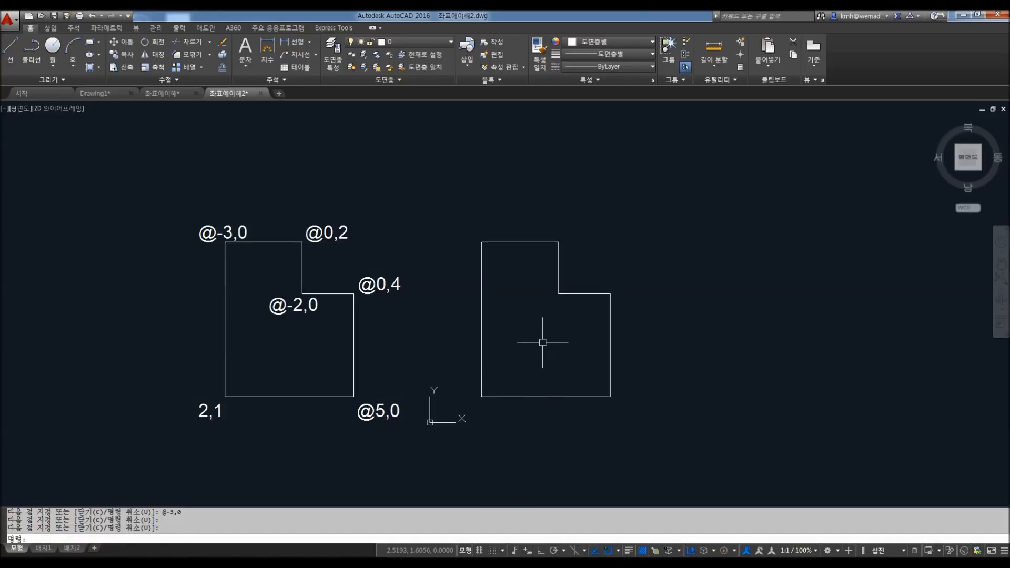
{"action": "mouse_move", "coordinate": [543, 361]}
{"action": "middle_mouse_down"}
{"action": "mouse_move", "coordinate": [588, 367]}
{"action": "mouse_move", "coordinate": [587, 349]}
{"action": "middle_mouse_up"}
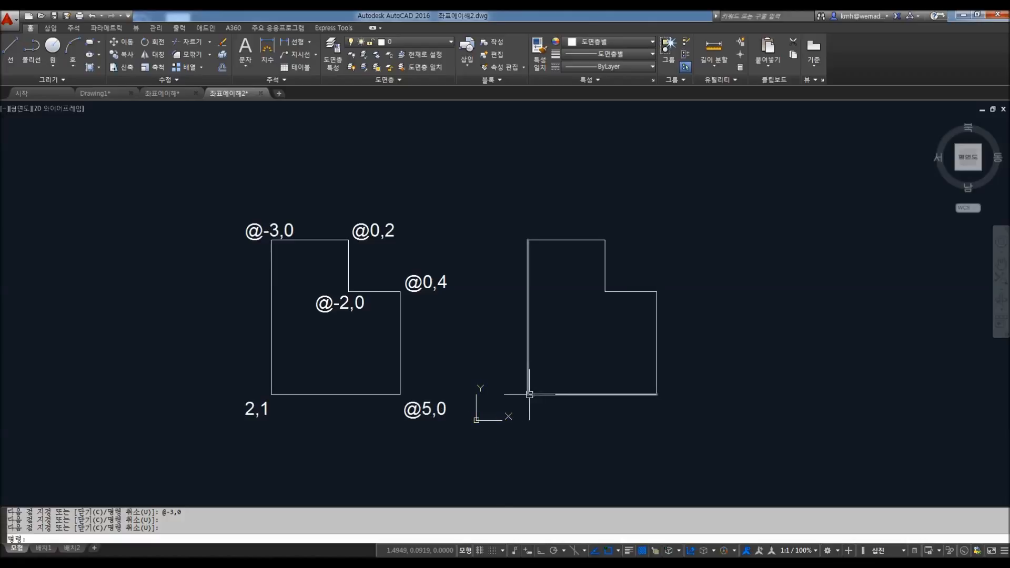
- Start a new line in the empty area beyond the finished outline and turn Ortho mode on
{"action": "middle_click_drag", "start_coordinate": [736, 343], "coordinate": [632, 359]}
{"action": "key", "text": "Escape"}
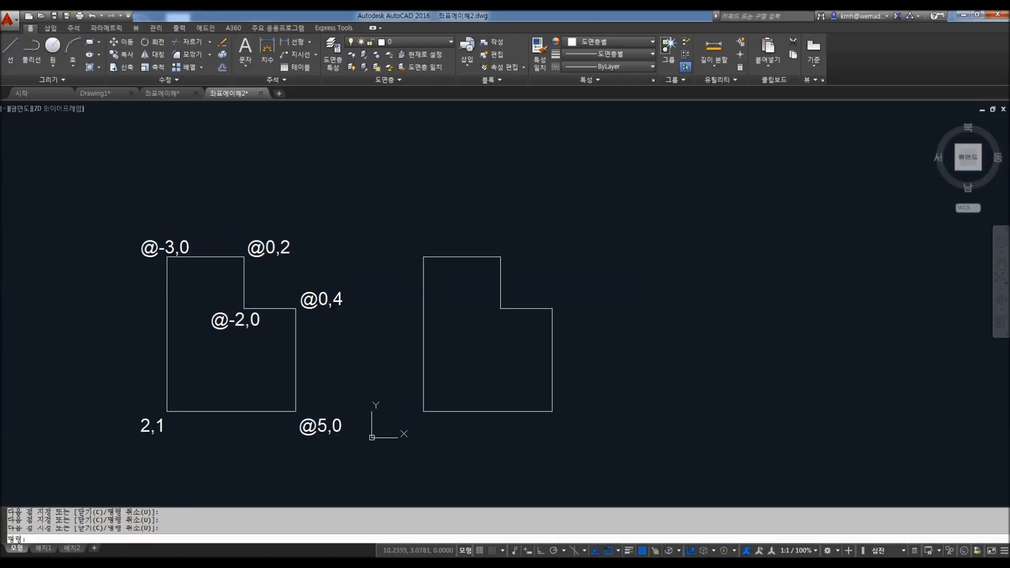
{"action": "type", "text": "l"}
{"action": "key", "text": "Return"}
{"action": "left_click", "coordinate": [654, 325]}
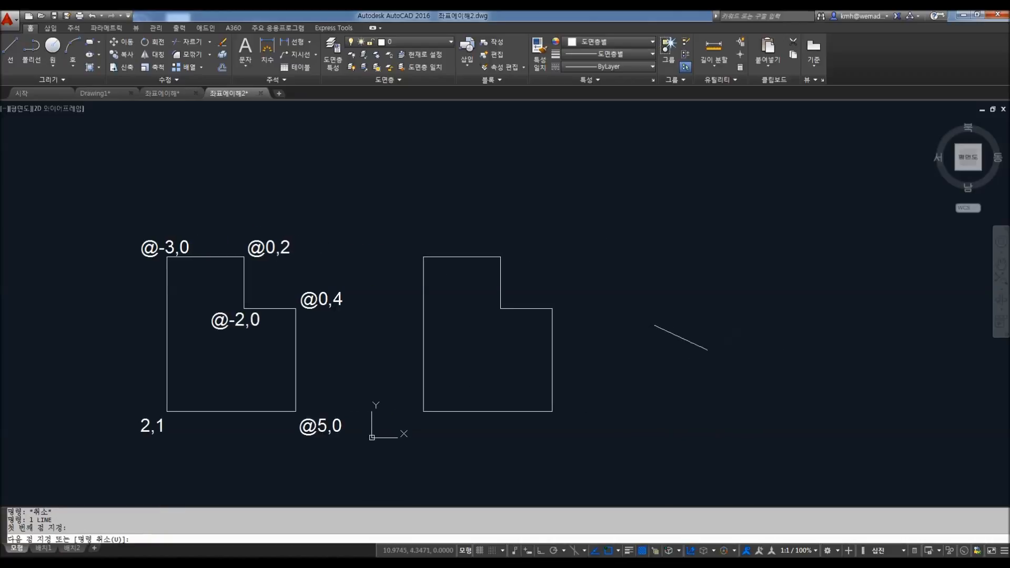
{"action": "key", "text": "F8"}
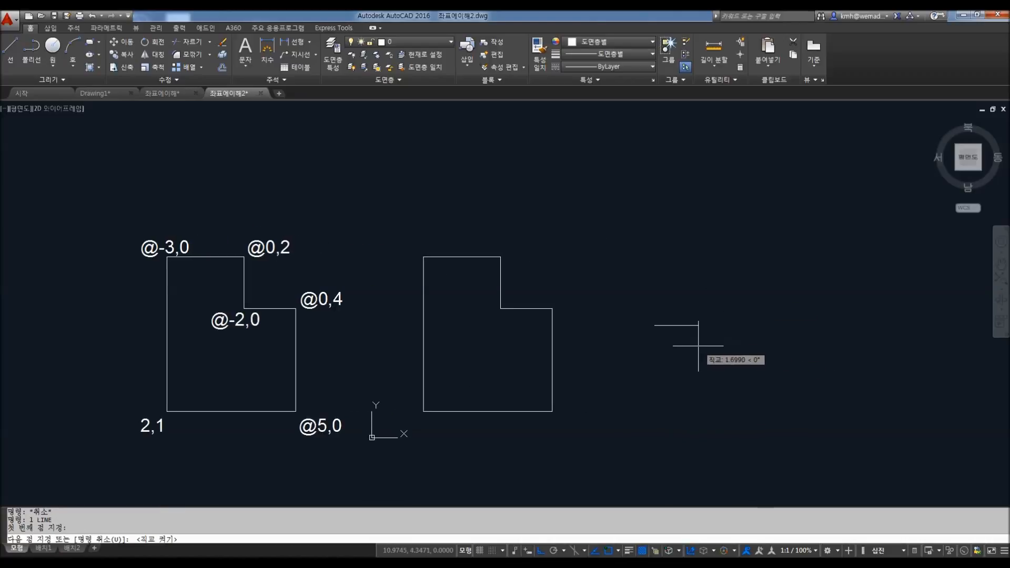